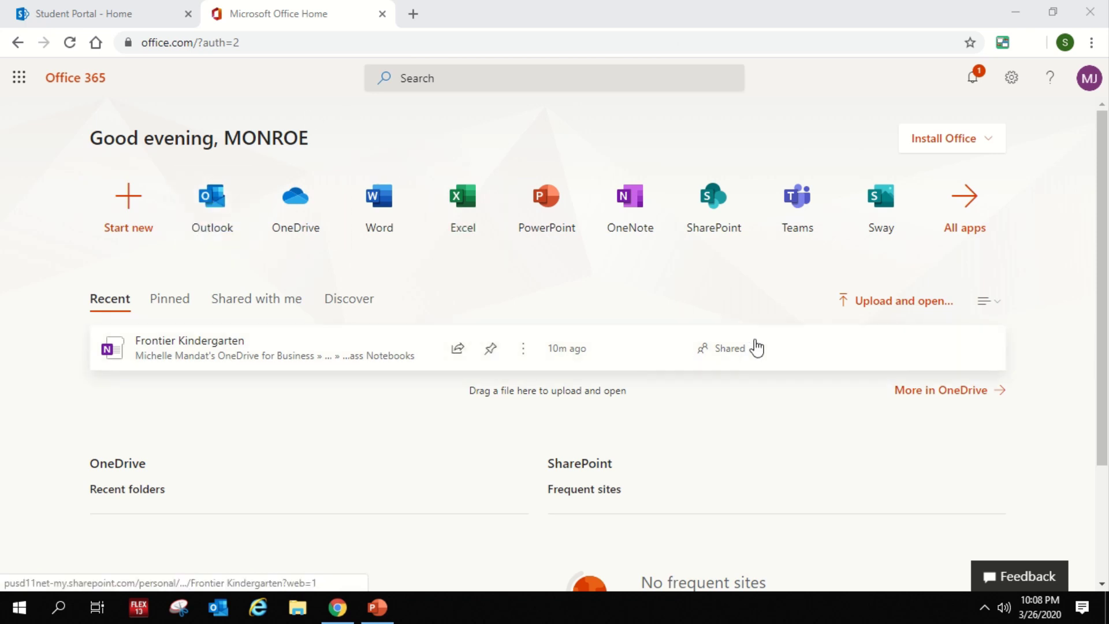
# Launch OneNote from Office and open the Frontier Kindergarten class notebook from the class notebooks list
pyautogui.click(637, 218)
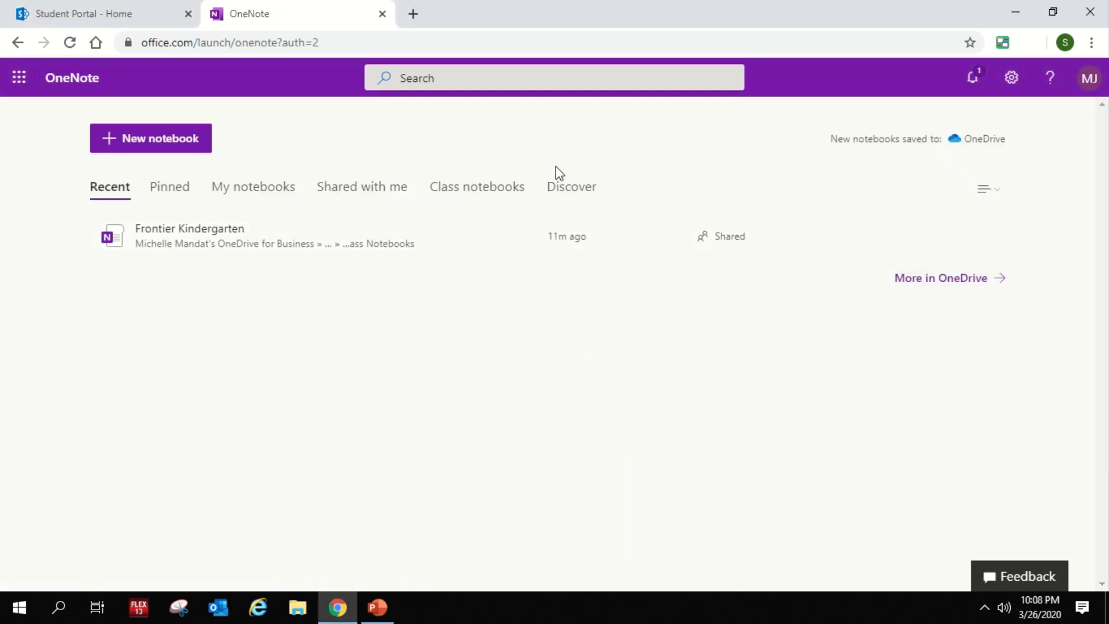
pyautogui.click(460, 199)
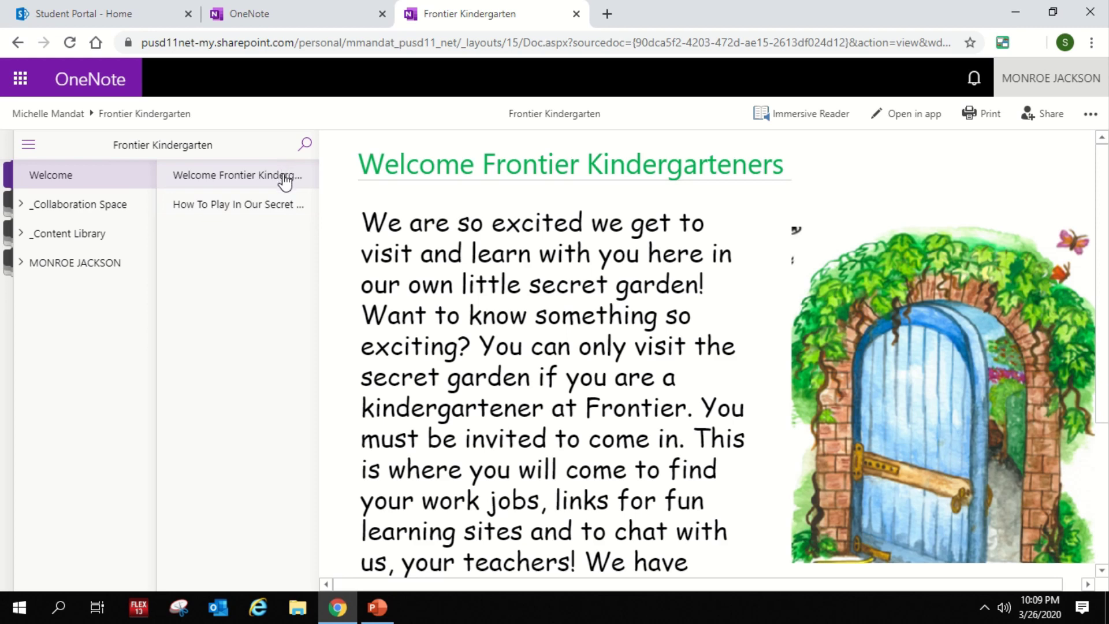
# Select the 'How To Play In Our Secret Garden' page in the Welcome section's page list
pyautogui.click(277, 212)
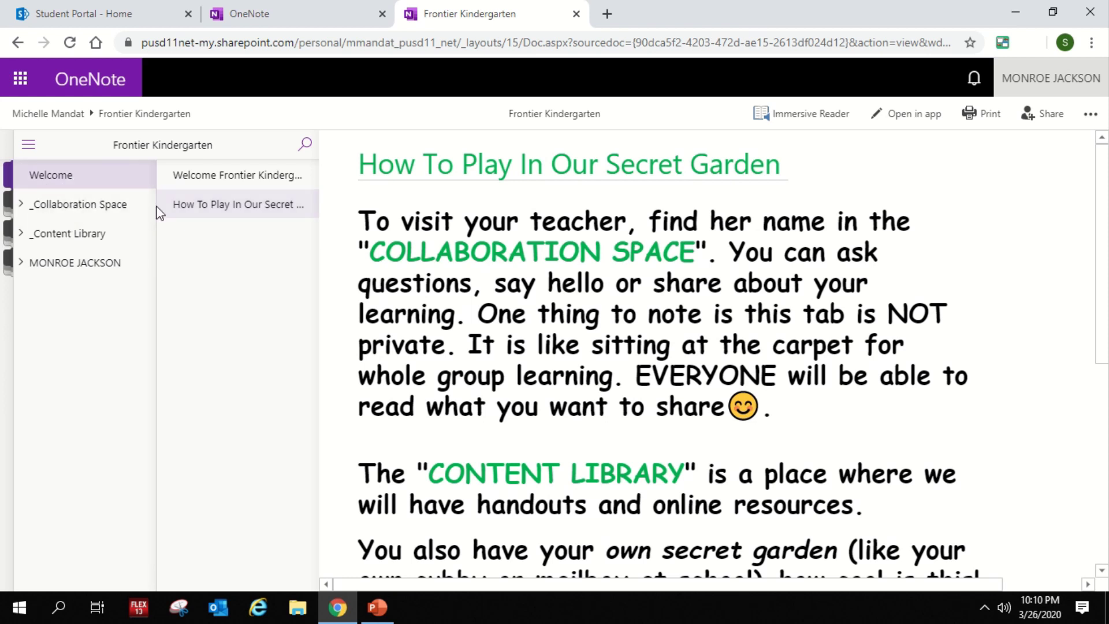
# Expand _Collaboration Space, open a teacher's section's Friday March 27 page, and scroll to its answers
pyautogui.click(89, 209)
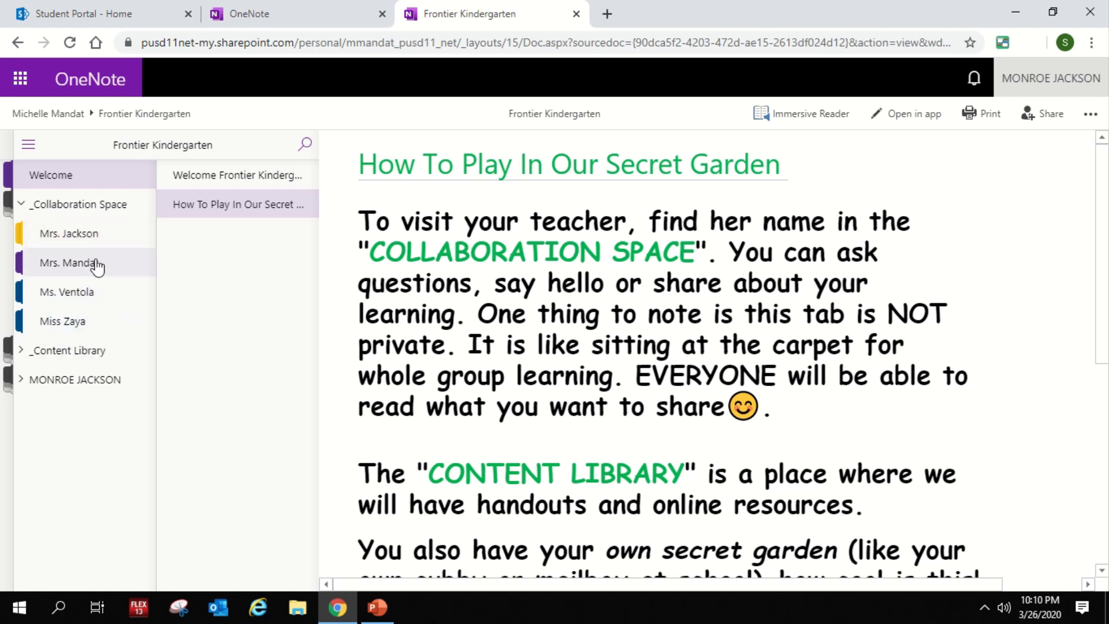
pyautogui.click(96, 301)
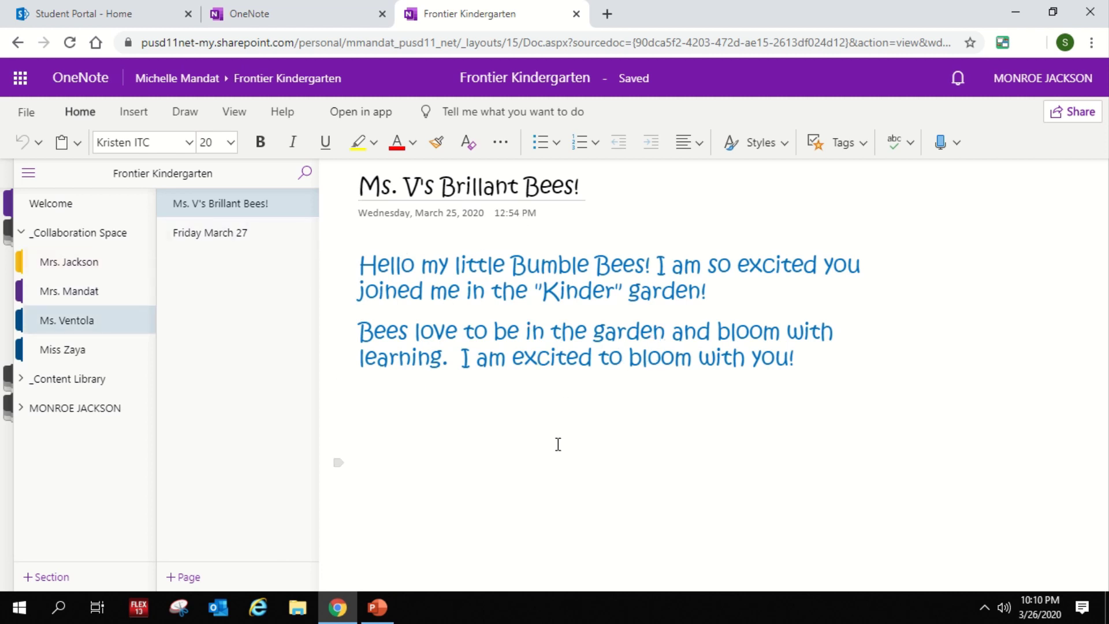
pyautogui.click(228, 240)
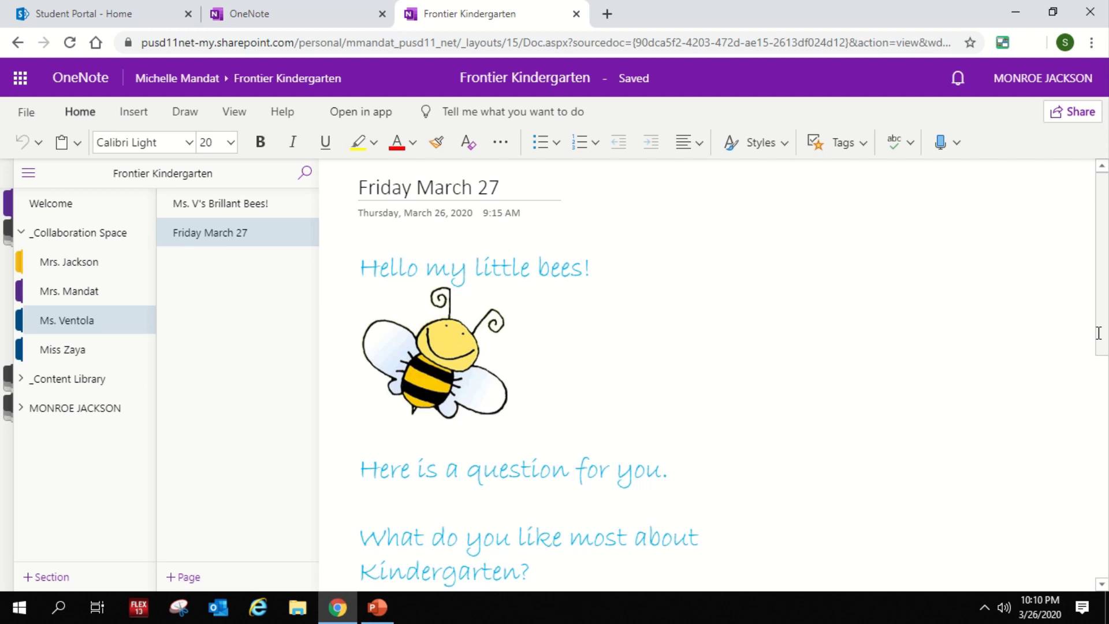
pyautogui.moveTo(1099, 335); pyautogui.dragTo(1090, 491)
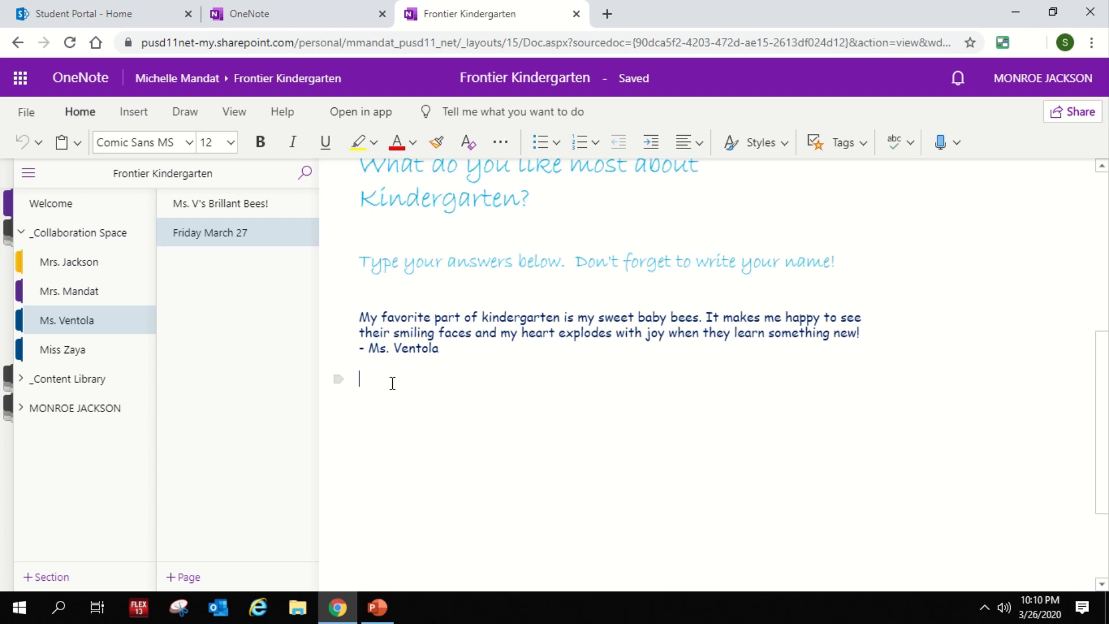
pyautogui.write('sfhkashfkjahkjfhakdjghkad')
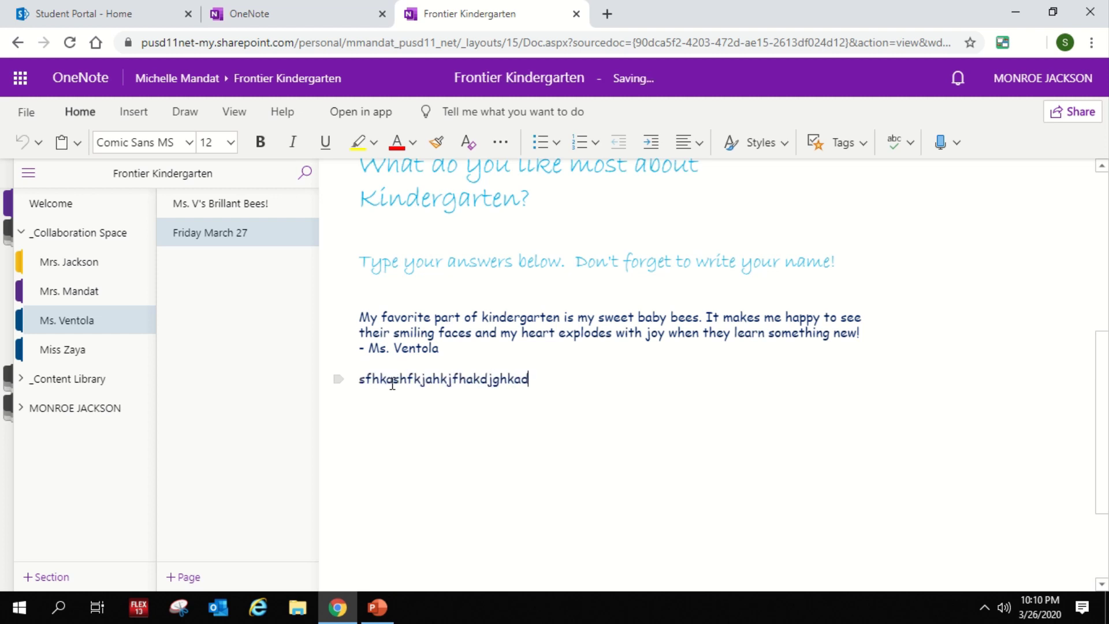
pyautogui.write('- ')
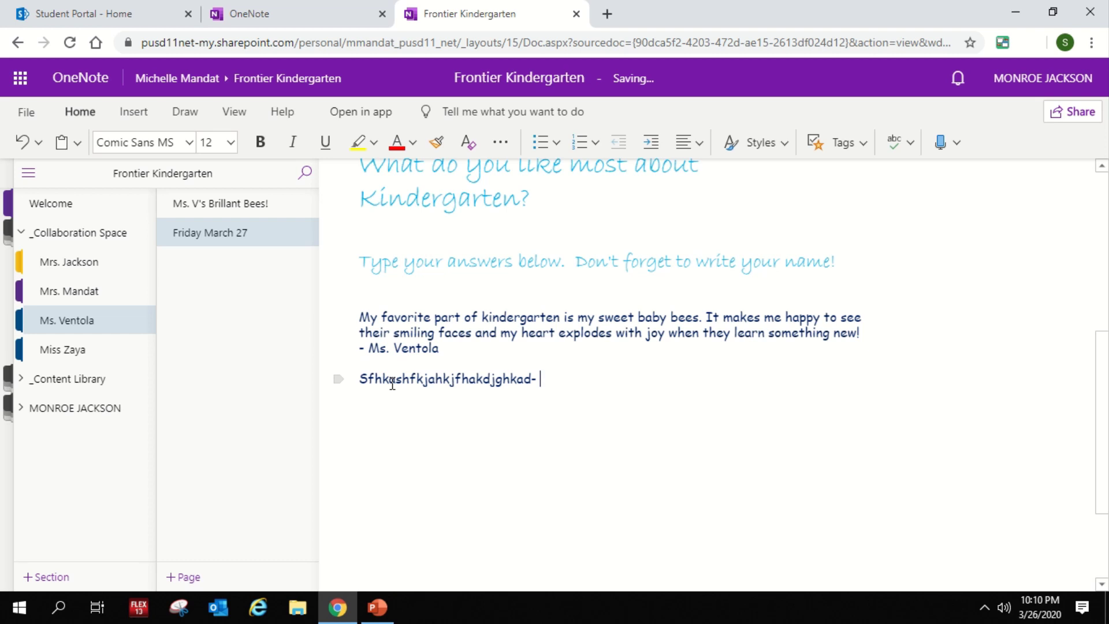
pyautogui.write('names')
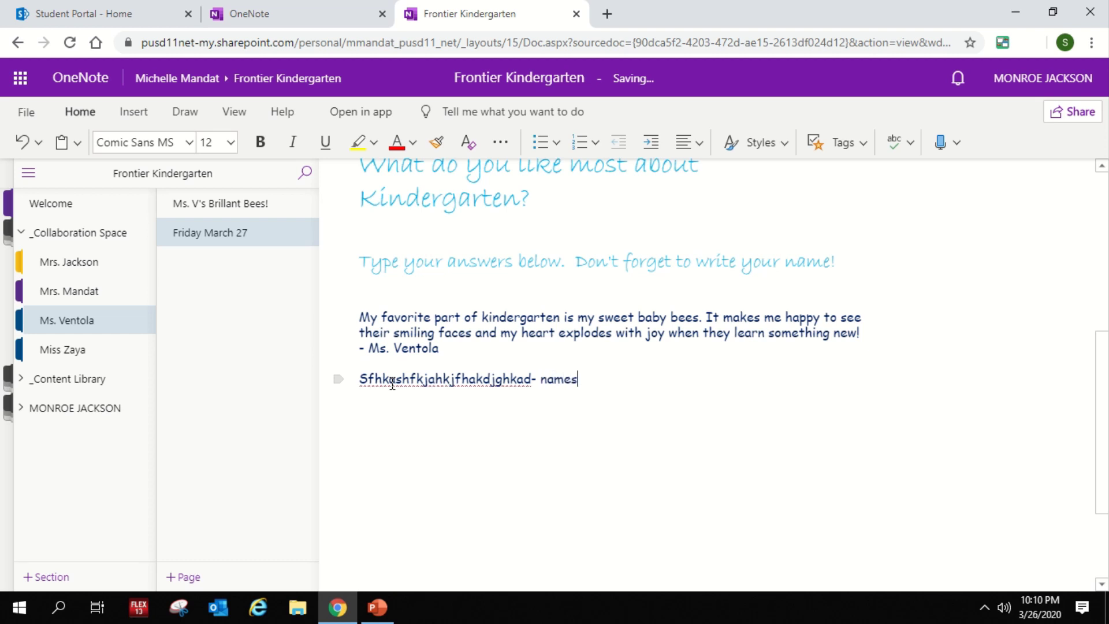
pyautogui.press('BackSpace')
pyautogui.press('BackSpace')
pyautogui.press('BackSpace')
pyautogui.press('BackSpace')
pyautogui.press('BackSpace')
pyautogui.press('BackSpace')
pyautogui.press('BackSpace')
pyautogui.press('BackSpace')
pyautogui.press('BackSpace')
pyautogui.press('BackSpace')
pyautogui.press('BackSpace')
pyautogui.press('BackSpace')
pyautogui.press('BackSpace')
pyautogui.press('BackSpace')
pyautogui.press('BackSpace')
pyautogui.press('BackSpace')
pyautogui.press('BackSpace')
pyautogui.press('BackSpace')
pyautogui.press('BackSpace')
pyautogui.press('BackSpace')
pyautogui.press('BackSpace')
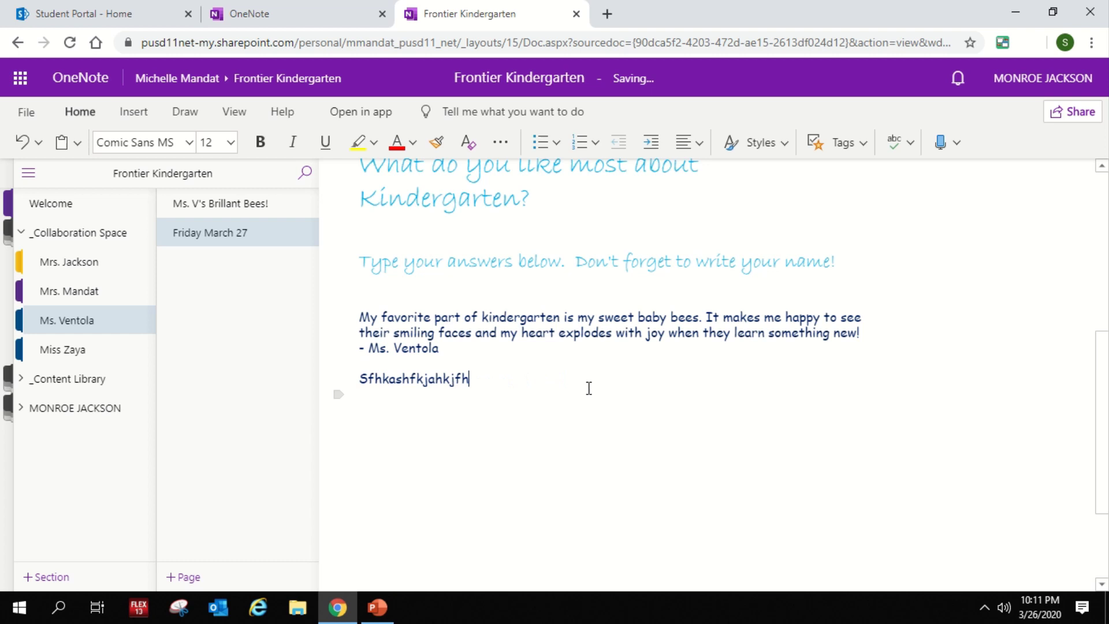
pyautogui.press('BackSpace')
pyautogui.press('BackSpace')
pyautogui.press('BackSpace')
pyautogui.press('BackSpace')
pyautogui.press('BackSpace')
pyautogui.press('BackSpace')
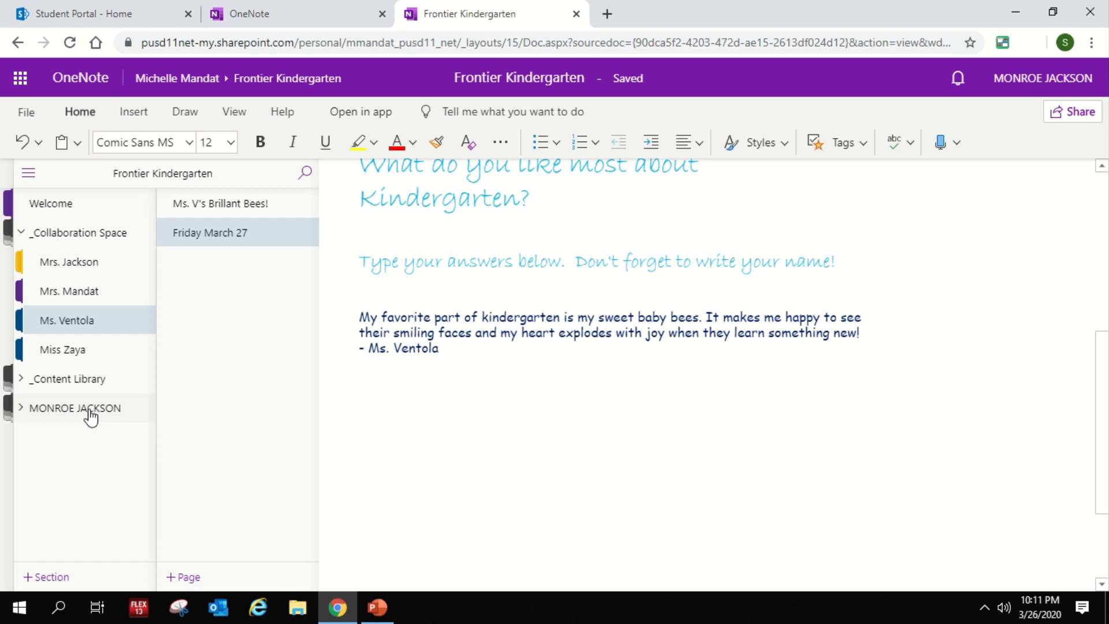
# Expand the student's own section group and select its March 30-April 3 section
pyautogui.click(90, 411)
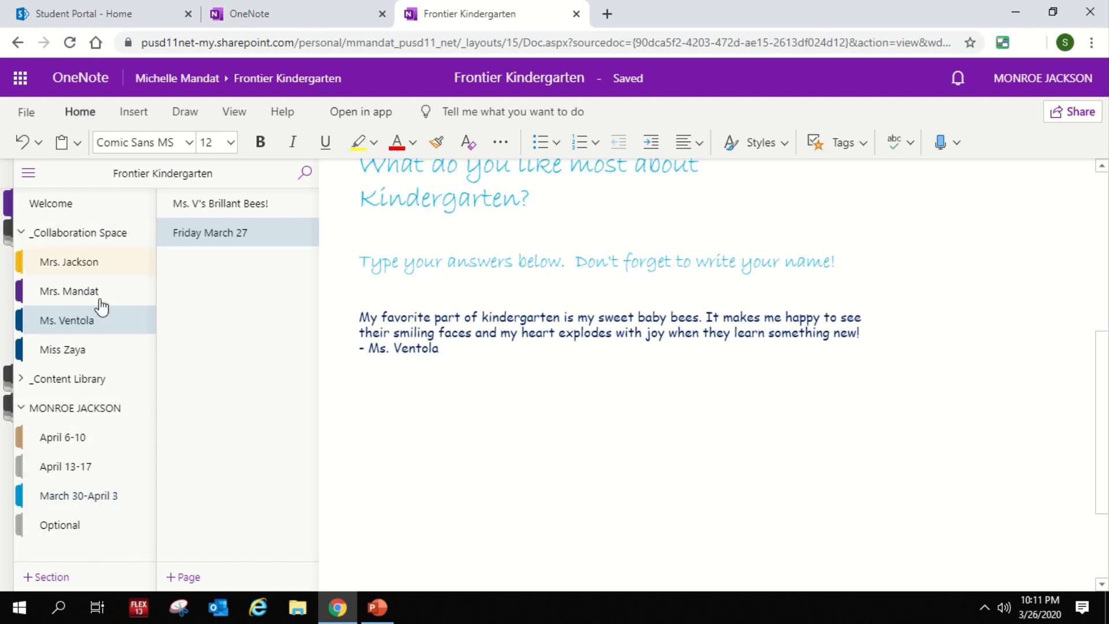
pyautogui.click(96, 504)
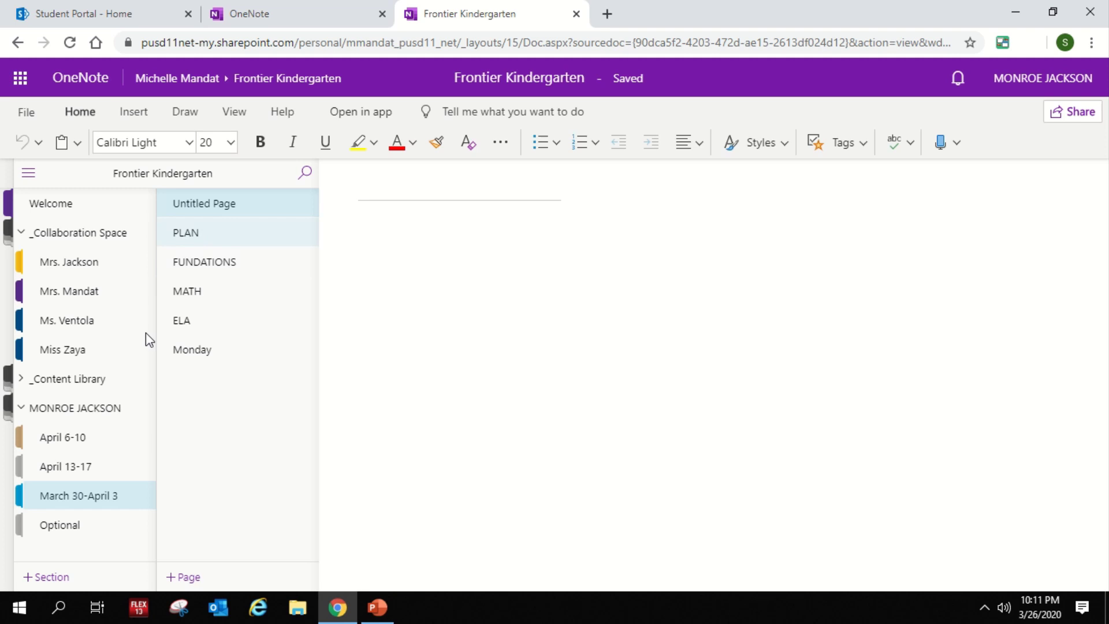
# Open the PLAN page and scroll down to the March 30th – April 3rd schedule table
pyautogui.click(233, 235)
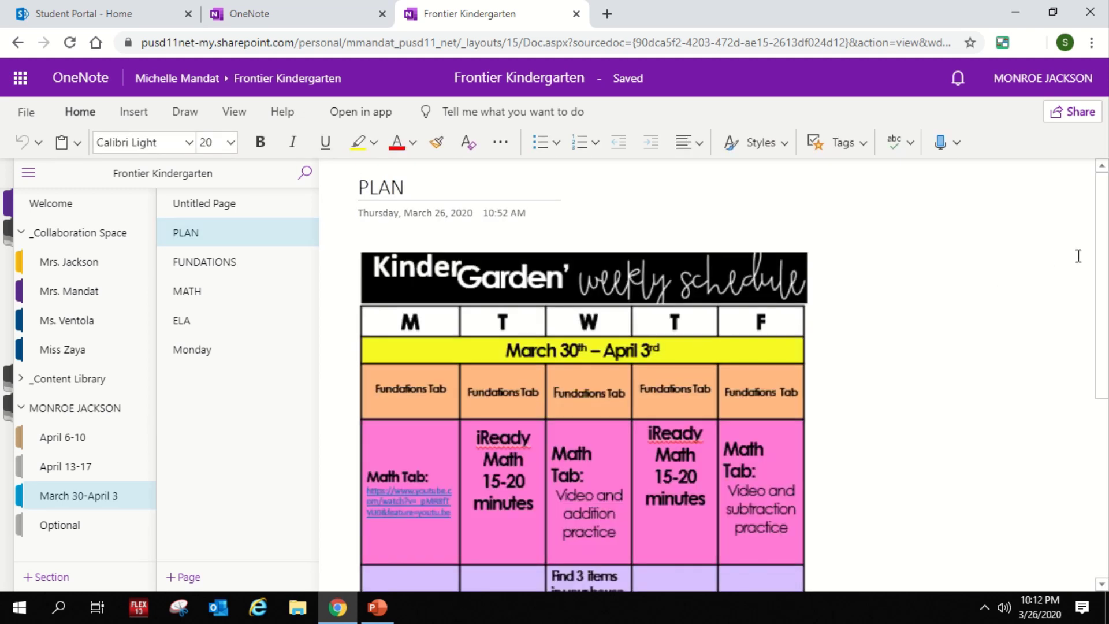
pyautogui.moveTo(1105, 241); pyautogui.dragTo(1105, 299)
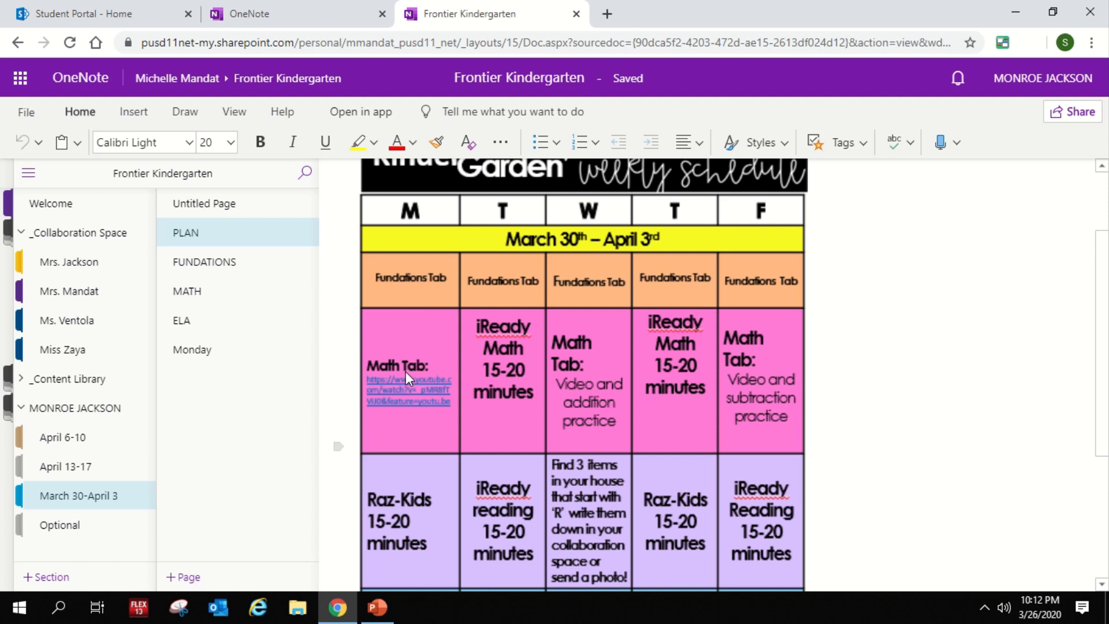
# Open the MATH page and scroll past Monday's Estimation jar video to the Tuesday and Wednesday activities
pyautogui.click(218, 296)
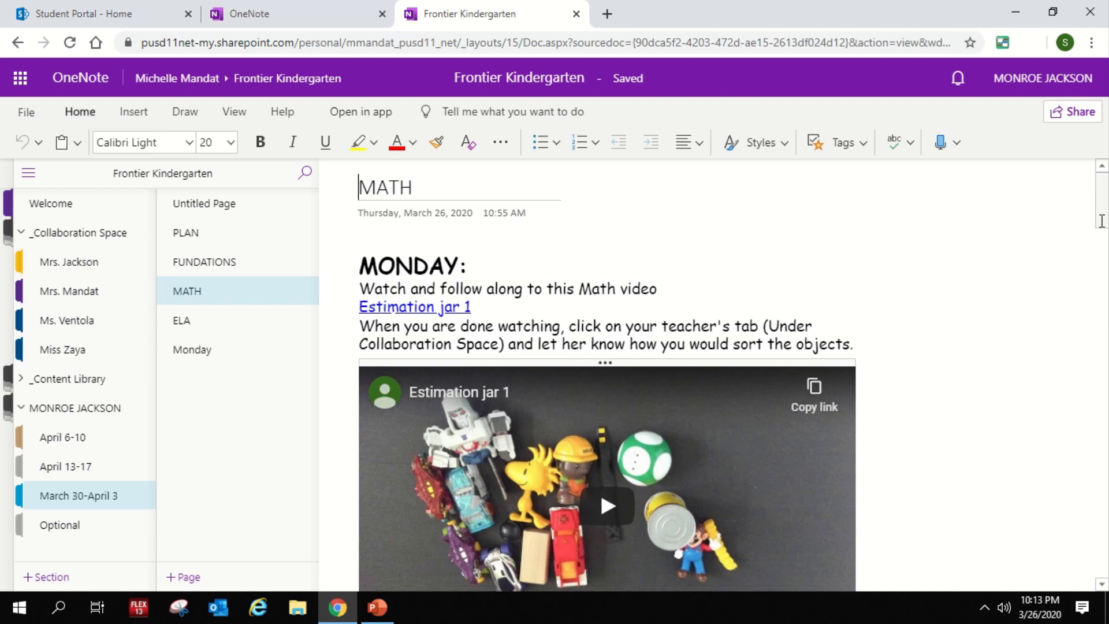
pyautogui.scroll(-1, 1101, 233)
pyautogui.scroll(-1, 1101, 234)
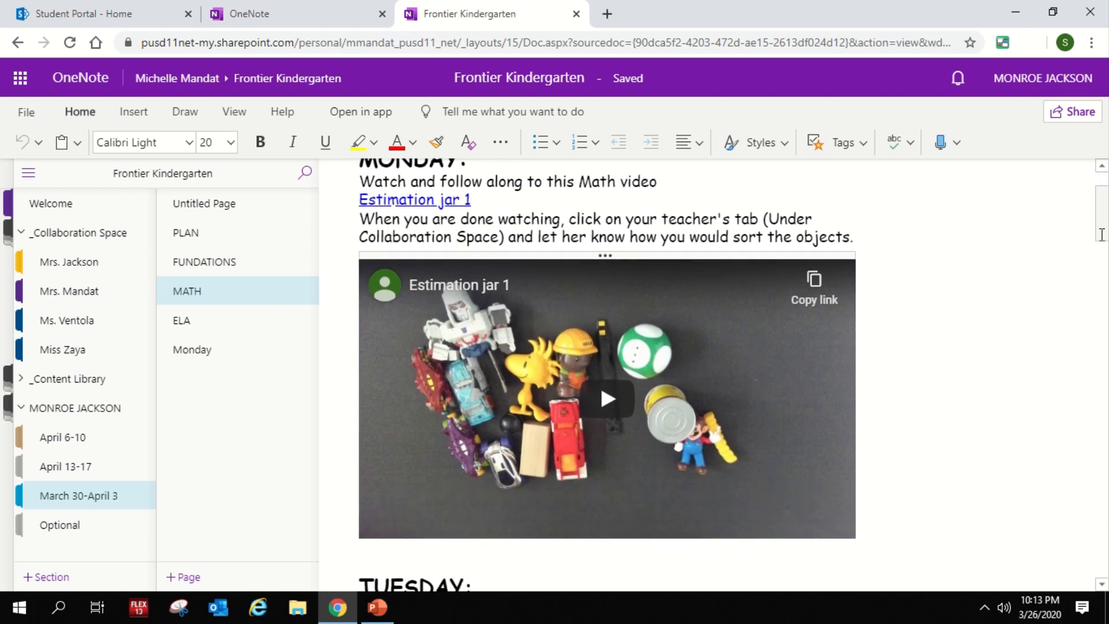
pyautogui.scroll(-4, 1101, 234)
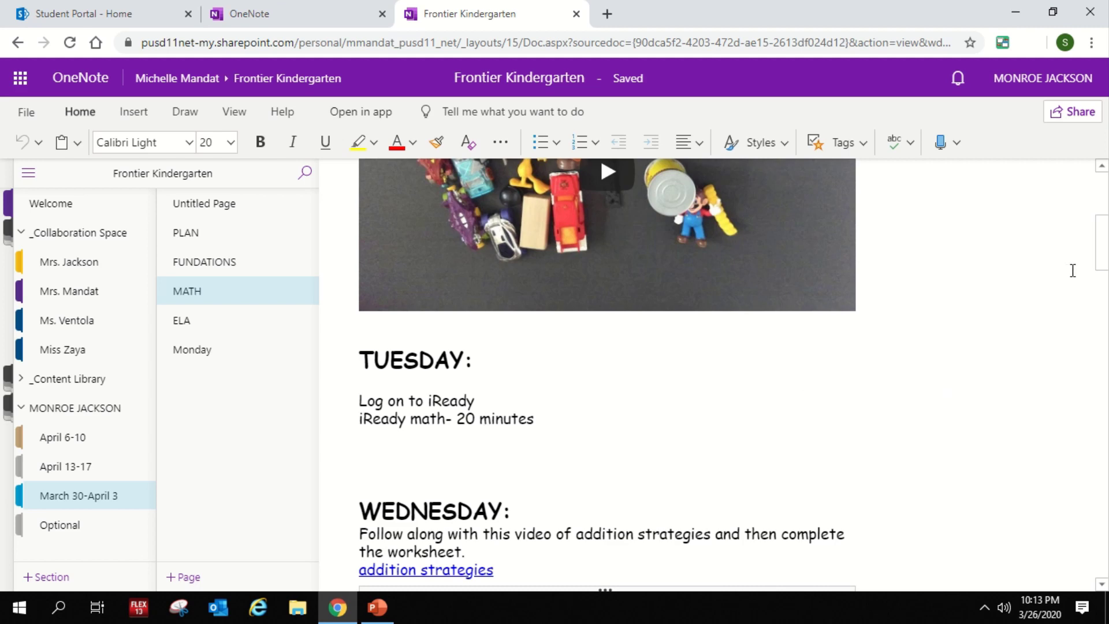
# Scroll the MATH page down to the Crunching Carrots addition worksheet
pyautogui.moveTo(1099, 259); pyautogui.dragTo(1087, 357)
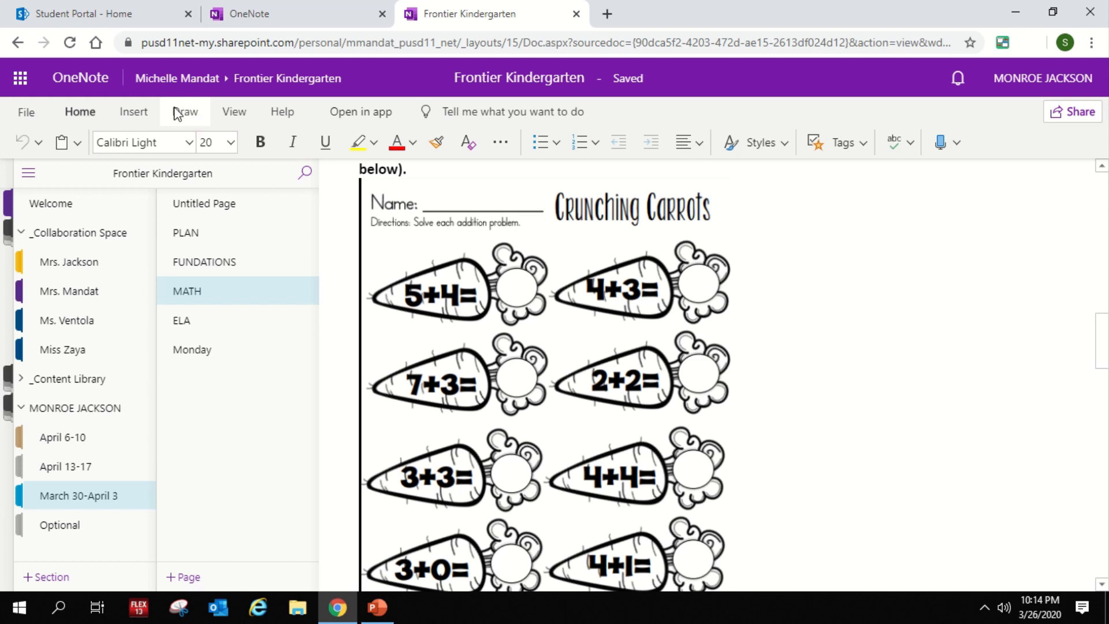
# With the blue pen, write 9s above the 5+4 and 4+3 carrots, leaving a stray line
pyautogui.click(179, 113)
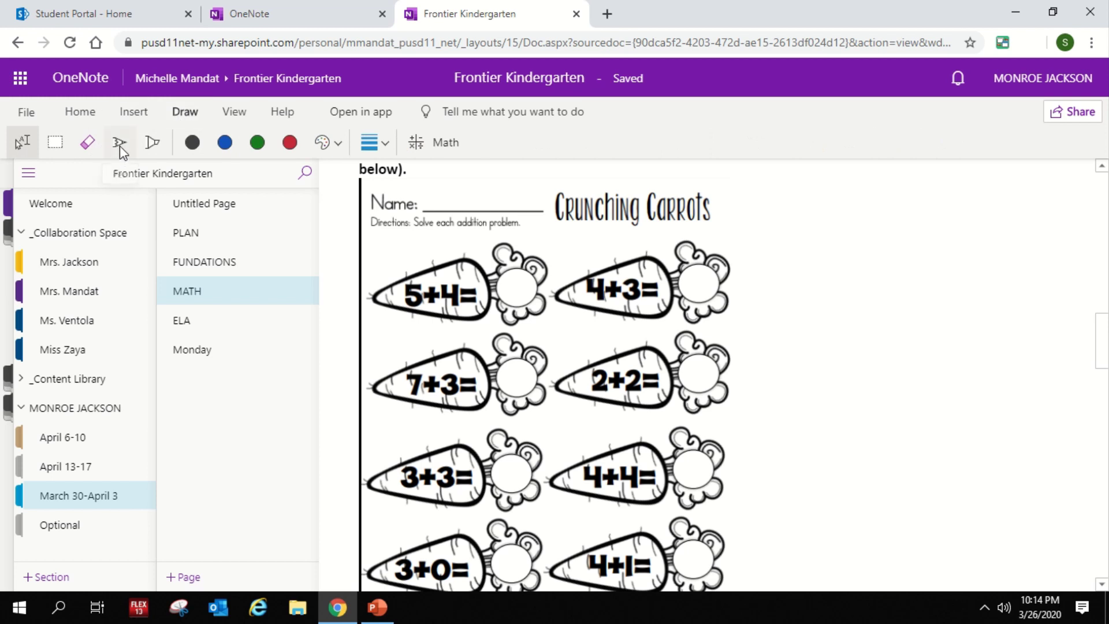
pyautogui.click(225, 145)
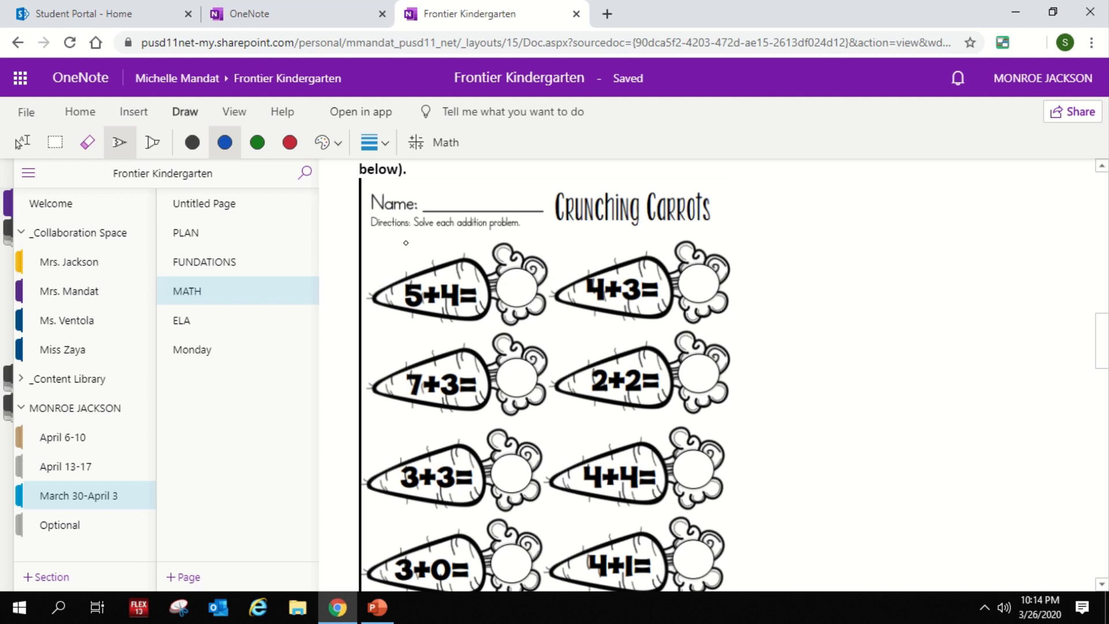
pyautogui.moveTo(406, 242)
pyautogui.mouseDown()
pyautogui.moveTo(389, 255)
pyautogui.moveTo(410, 247)
pyautogui.moveTo(409, 275)
pyautogui.mouseUp()
pyautogui.moveTo(796, 257)
pyautogui.mouseDown()
pyautogui.moveTo(773, 255)
pyautogui.moveTo(763, 283)
pyautogui.moveTo(800, 258)
pyautogui.moveTo(805, 315)
pyautogui.mouseUp()
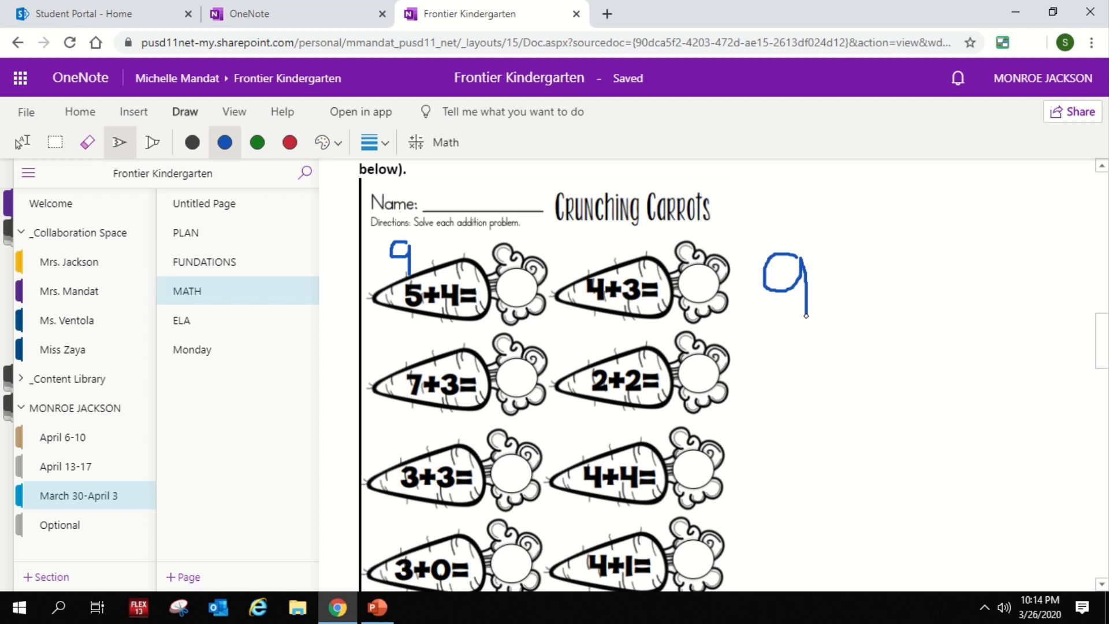
pyautogui.moveTo(805, 316)
pyautogui.mouseDown()
pyautogui.moveTo(1019, 267)
pyautogui.moveTo(758, 317)
pyautogui.mouseUp()
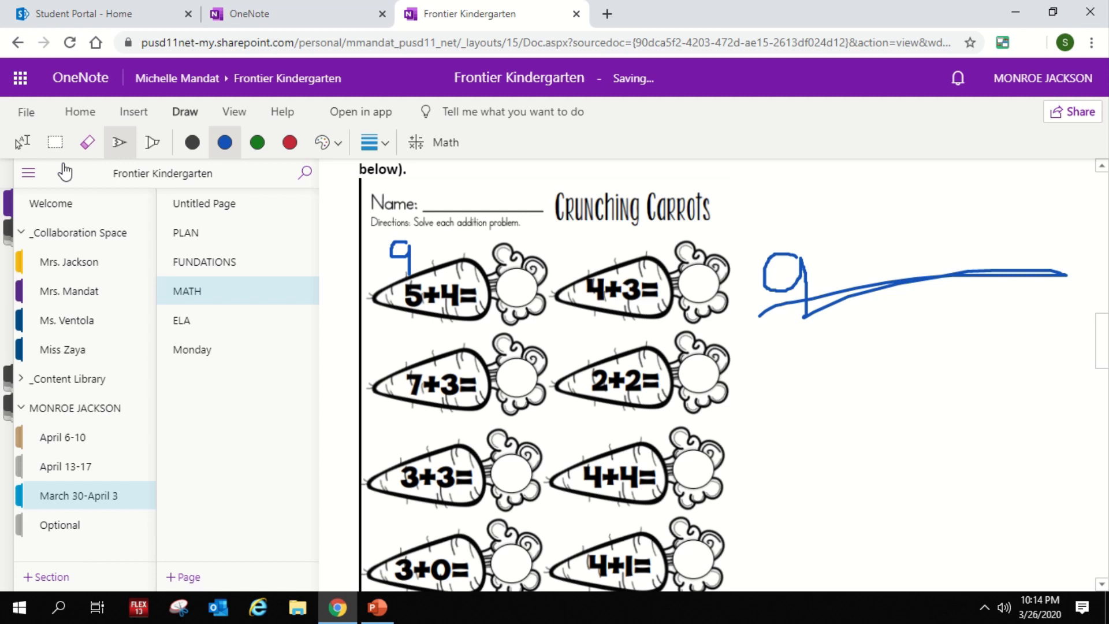
# Erase the stray line and both blue 9s, then return to the selection tool
pyautogui.click(87, 144)
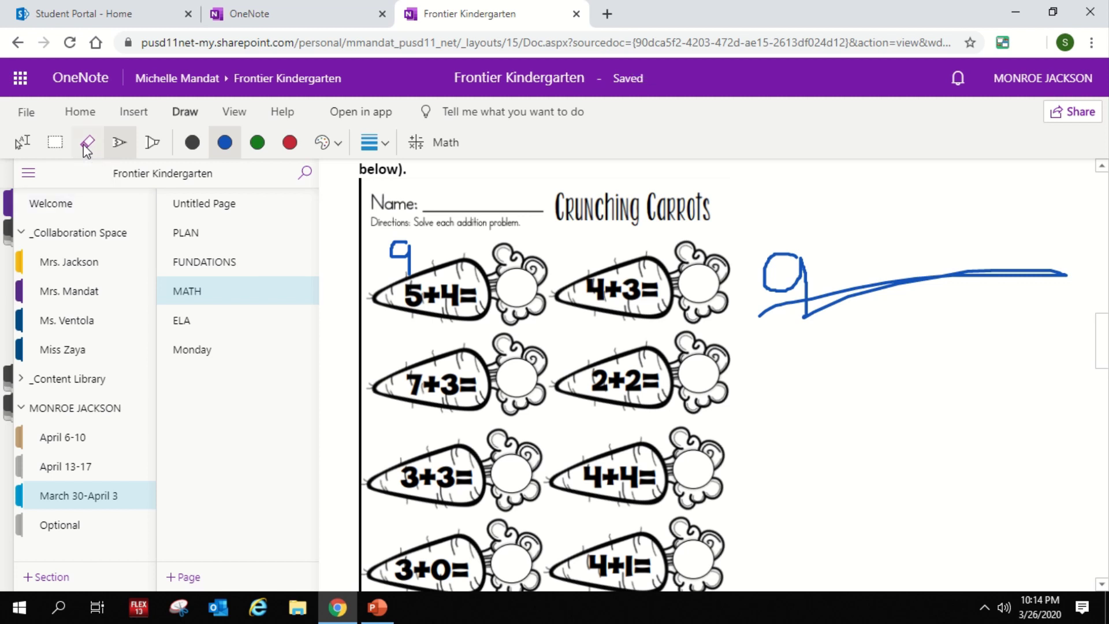
pyautogui.click(914, 278)
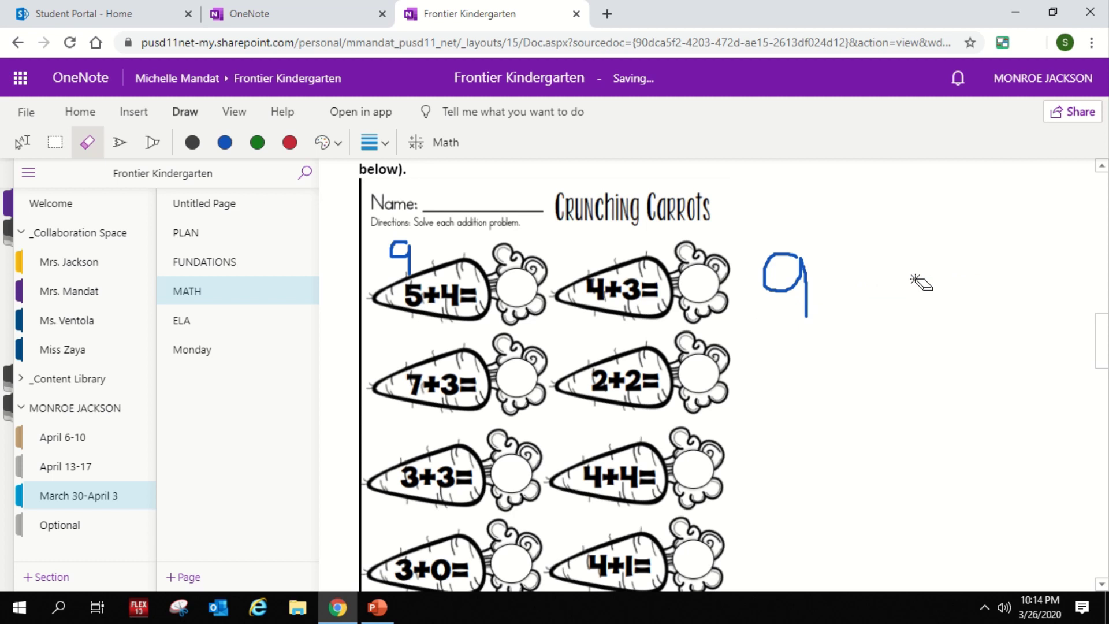
pyautogui.click(769, 267)
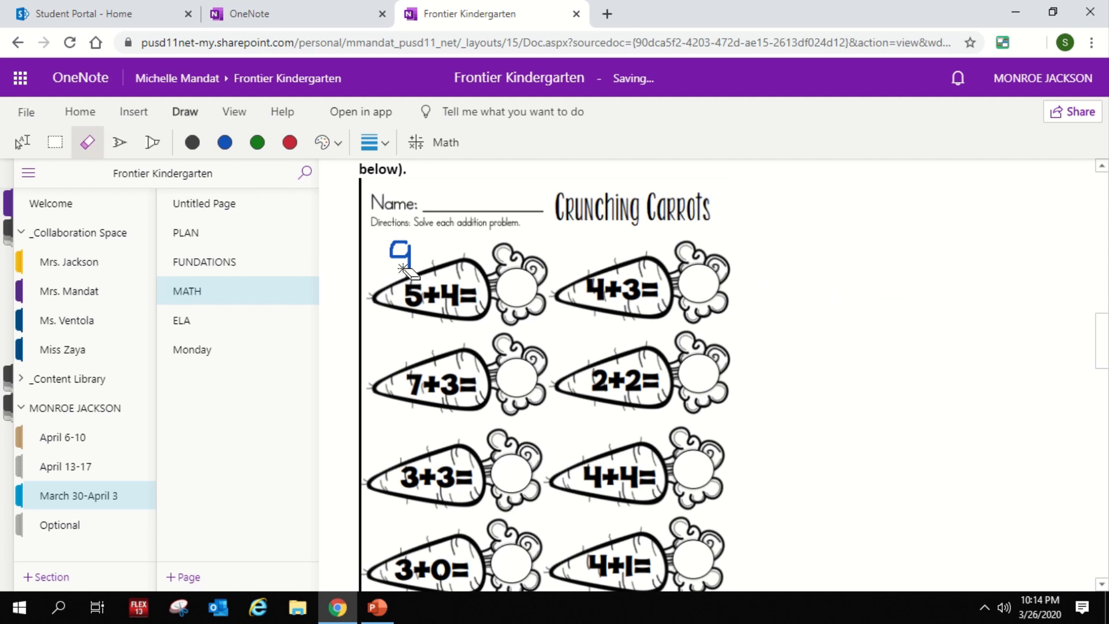
pyautogui.click(402, 261)
pyautogui.click(22, 144)
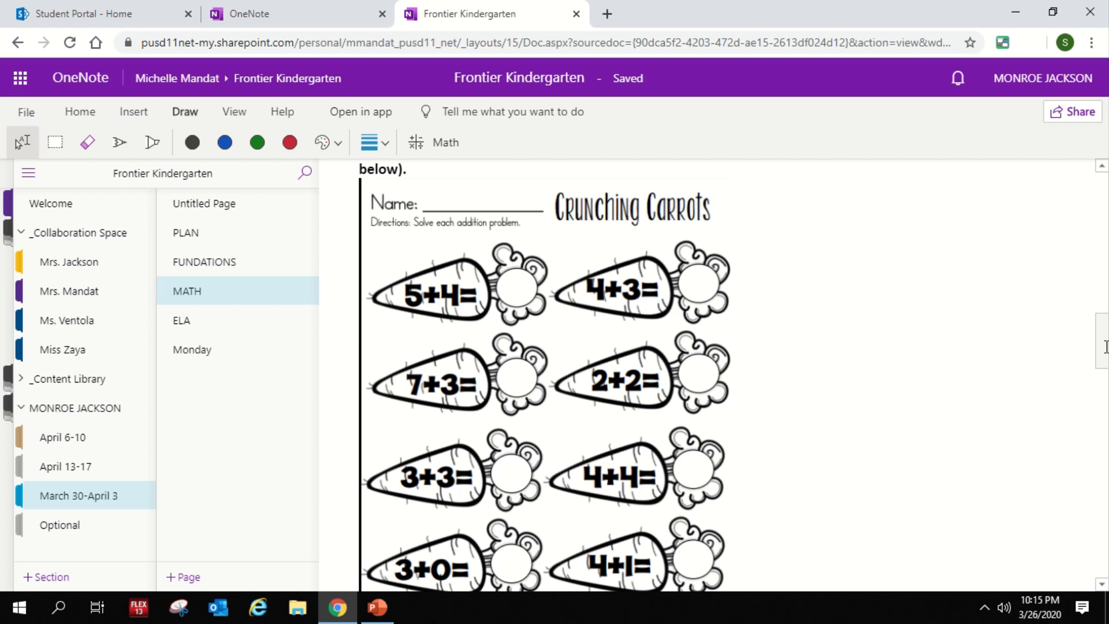
# Scroll past the subtraction worksheet to the addition.pdf and subtraction.pdf attachments and deselect them
pyautogui.scroll(-10, 1104, 347)
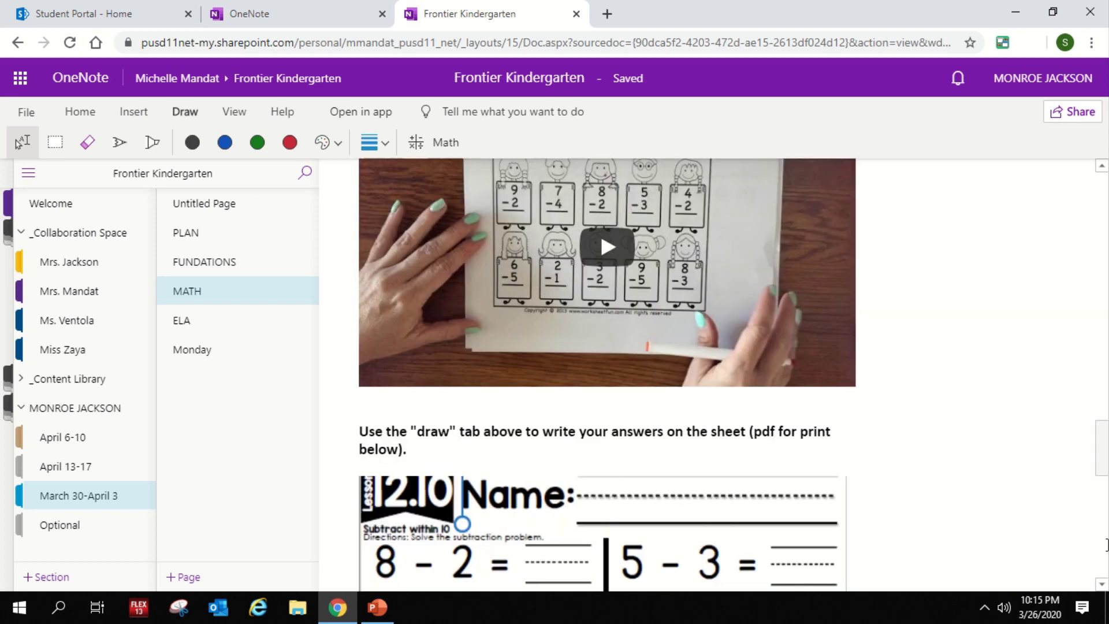
pyautogui.scroll(-5, 1104, 545)
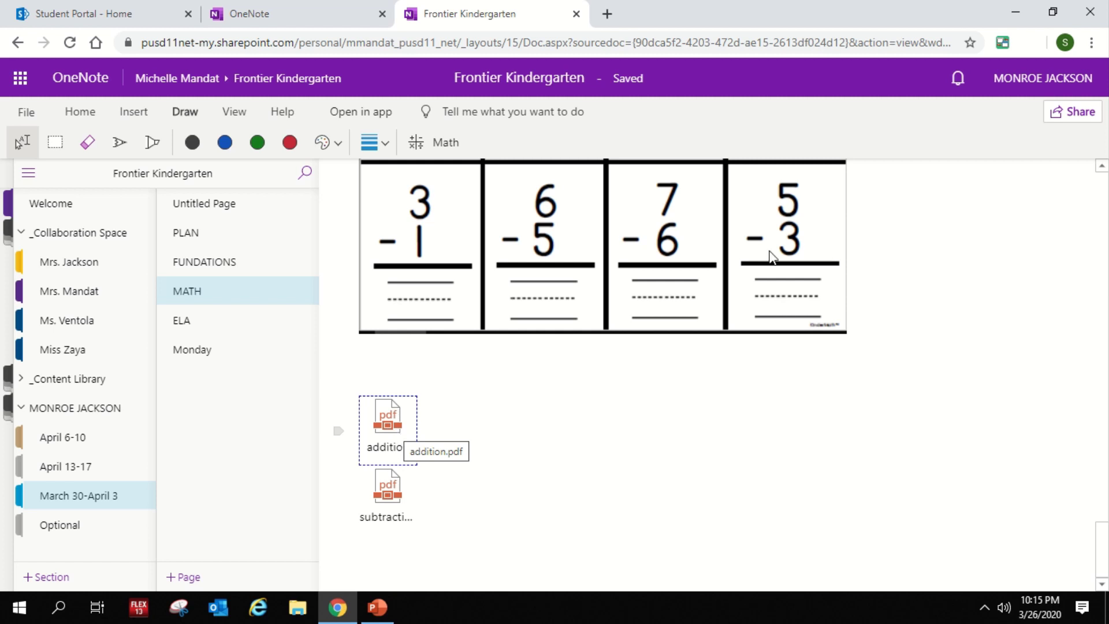
pyautogui.click(823, 366)
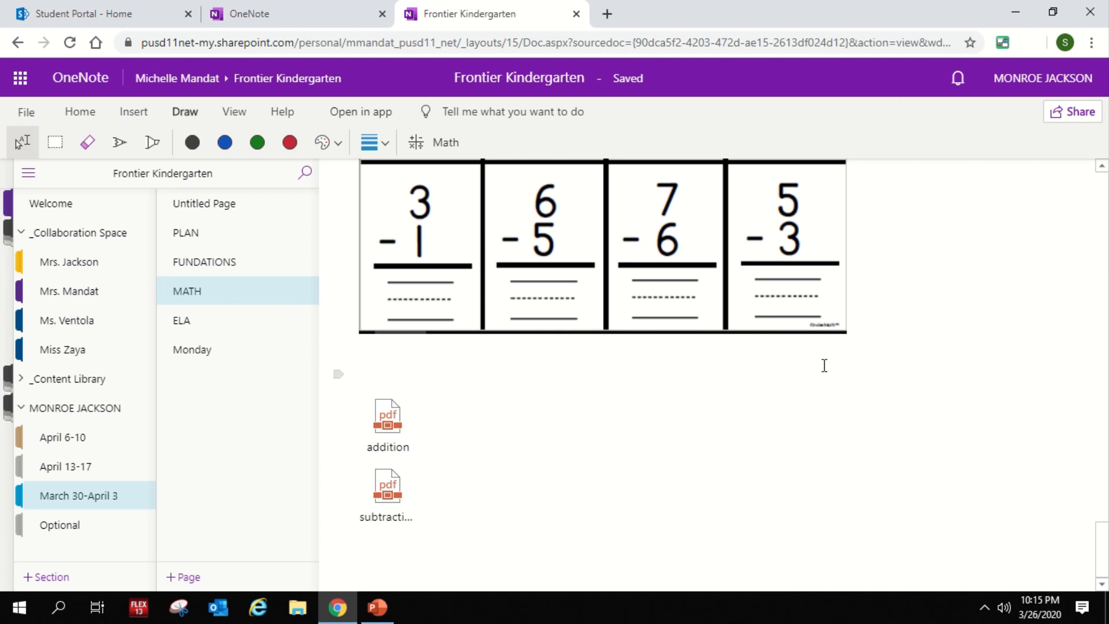
# Open the Monday page under ELA and scroll down to the bad seed day 1.pdf attachment
pyautogui.click(185, 329)
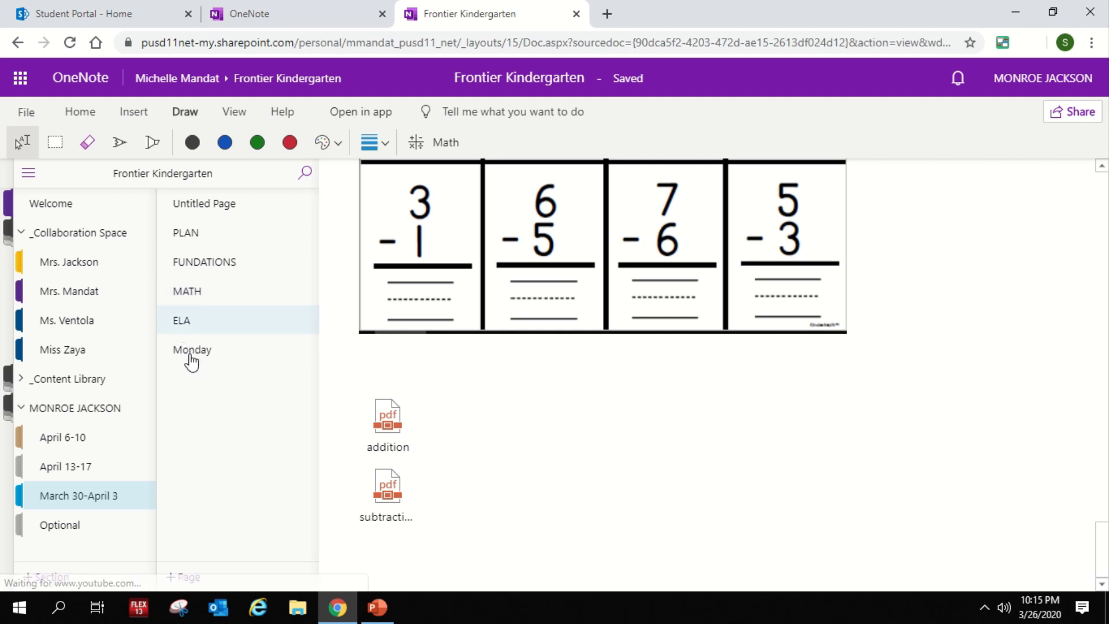
pyautogui.click(192, 353)
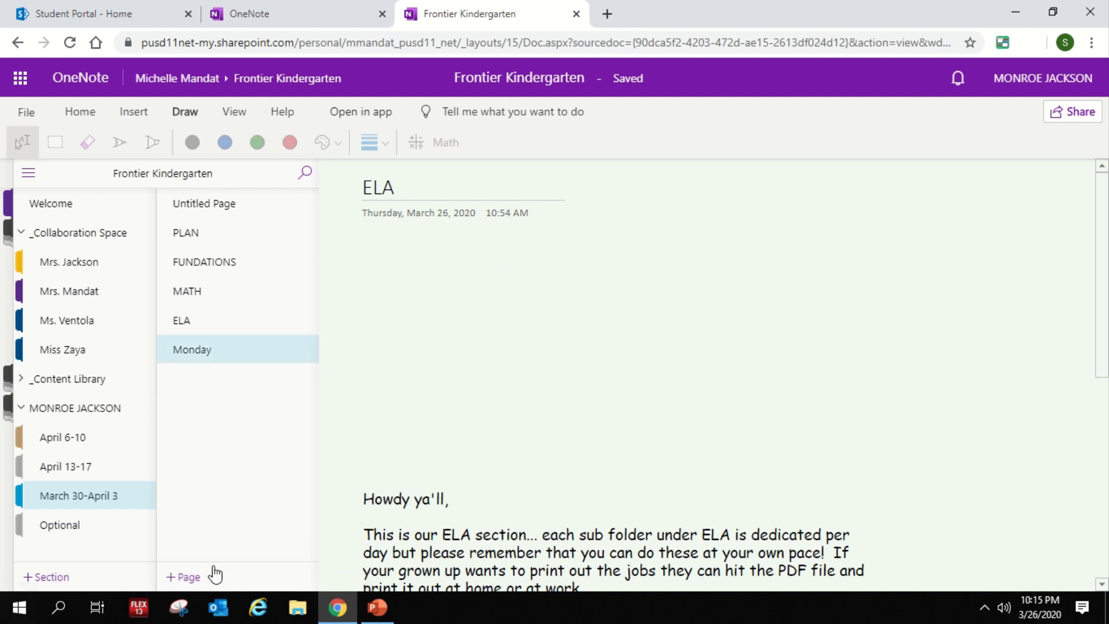
pyautogui.click(186, 363)
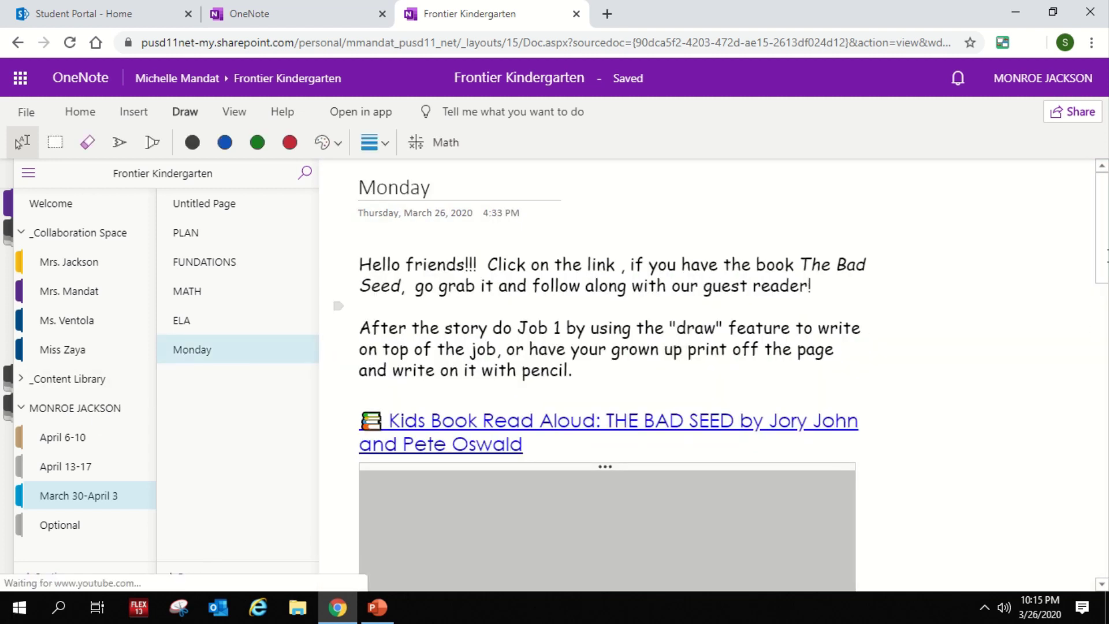
pyautogui.moveTo(1104, 245); pyautogui.dragTo(1104, 280)
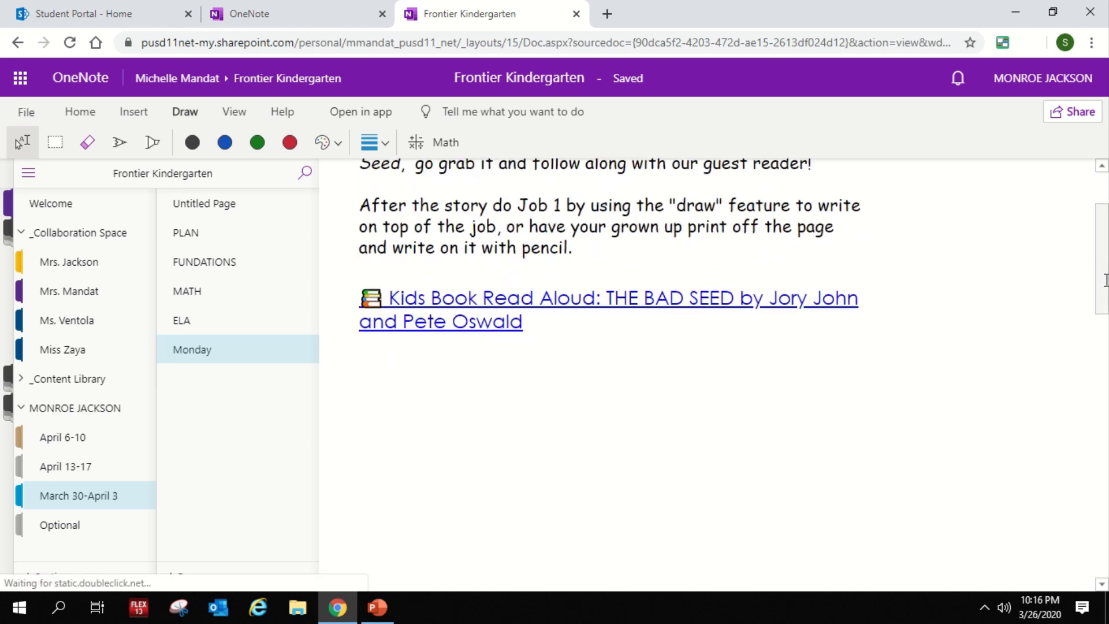
pyautogui.moveTo(1104, 280); pyautogui.dragTo(1105, 317)
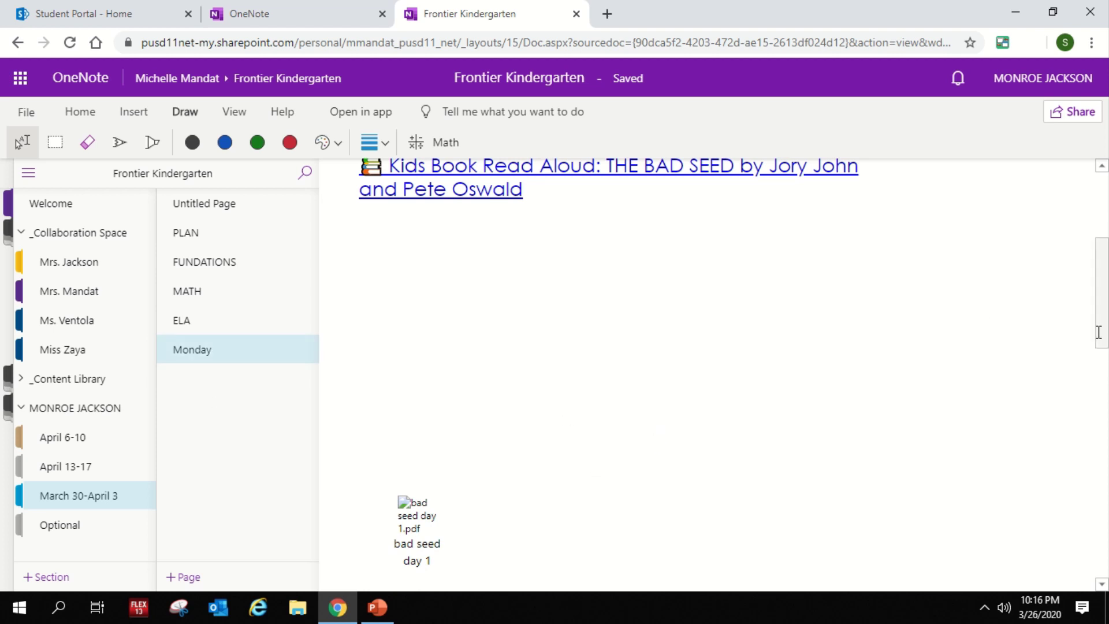
pyautogui.moveTo(1098, 332); pyautogui.dragTo(1097, 306)
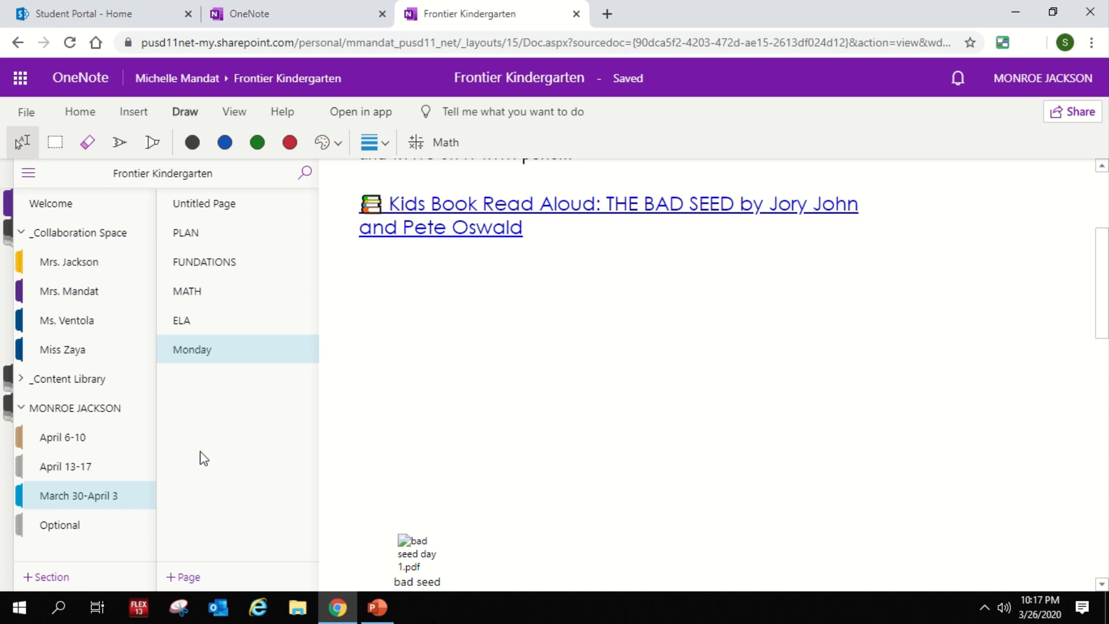
# Go to the Optional section's CHOICE BOARDS page and browse the Read It, Math Fun and Move It boards
pyautogui.click(65, 532)
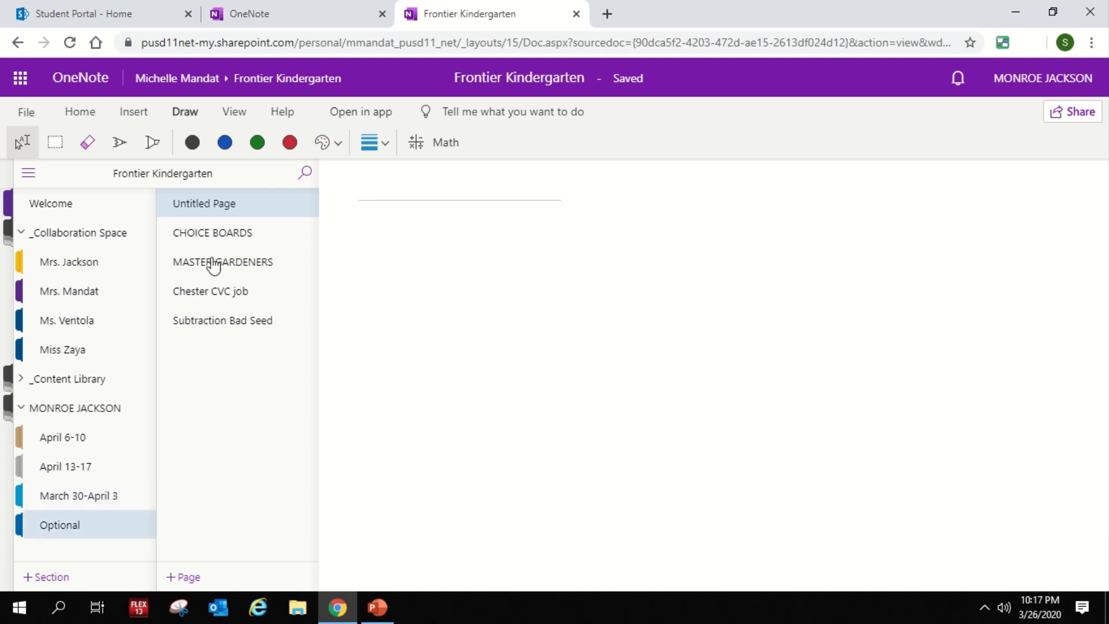
pyautogui.click(229, 245)
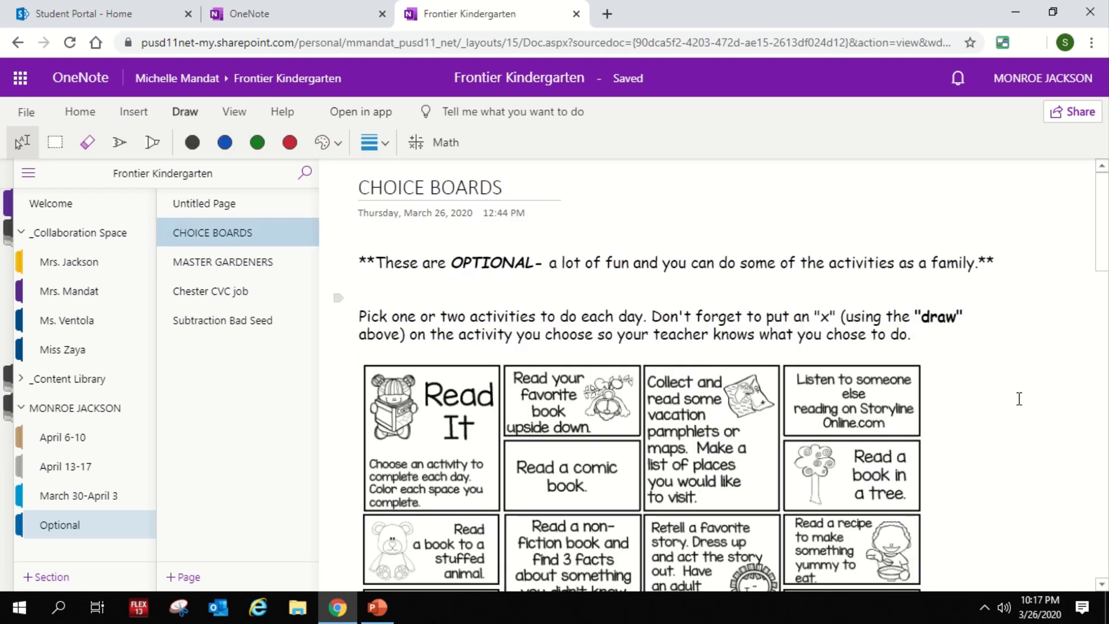
pyautogui.scroll(-3, 1102, 240)
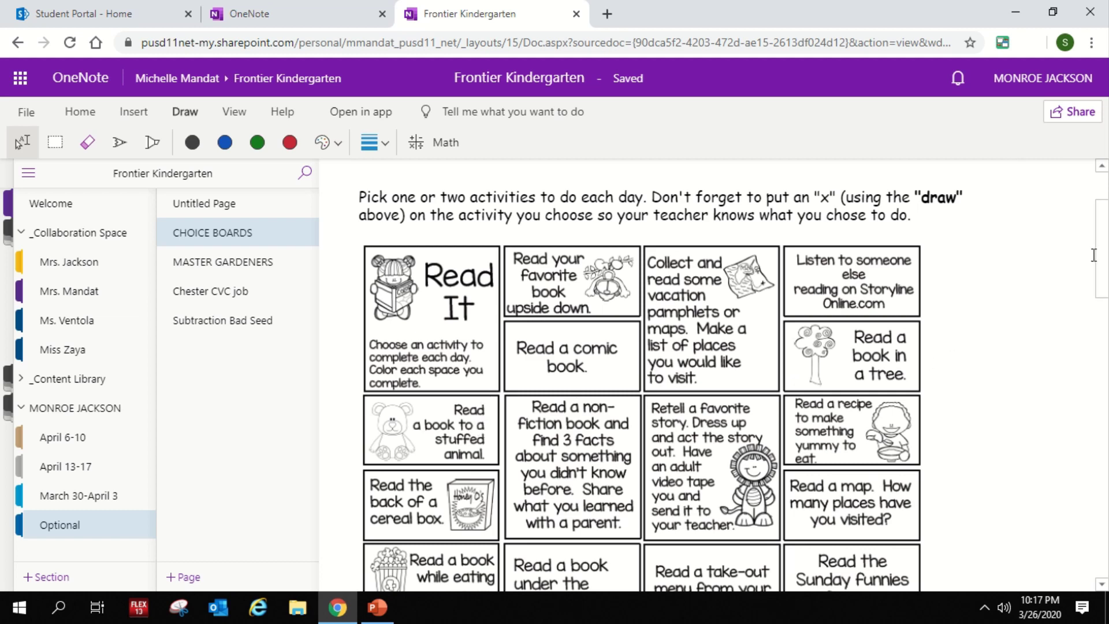
pyautogui.moveTo(1104, 262); pyautogui.dragTo(1088, 529)
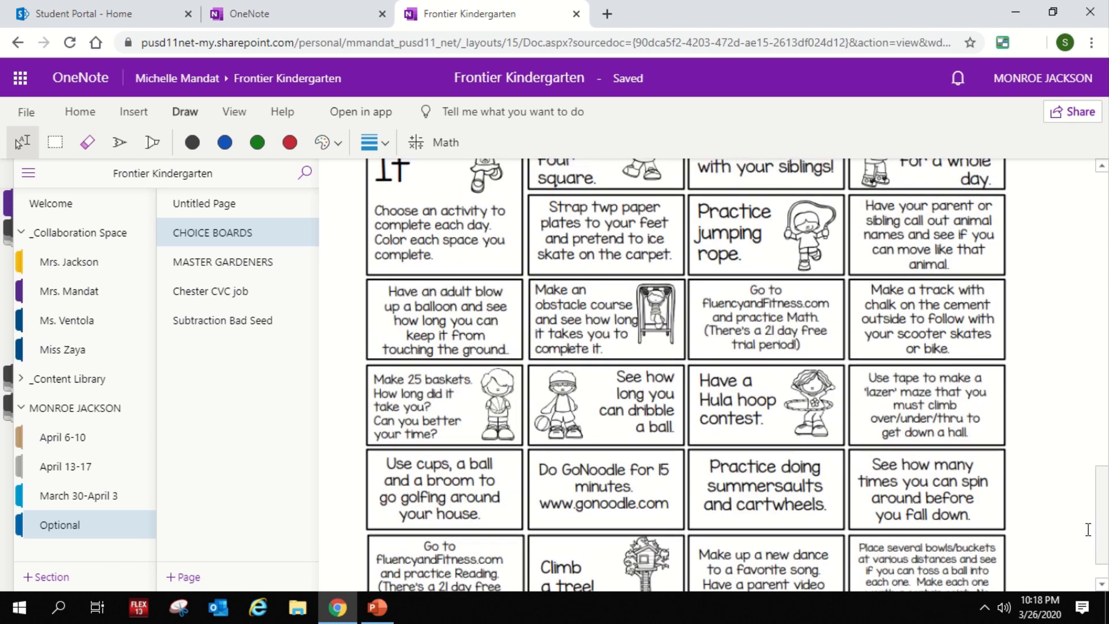
# View MASTER GARDENERS, then open the Chester CVC job page with its two chester way cvc words.pdf attachments
pyautogui.click(271, 272)
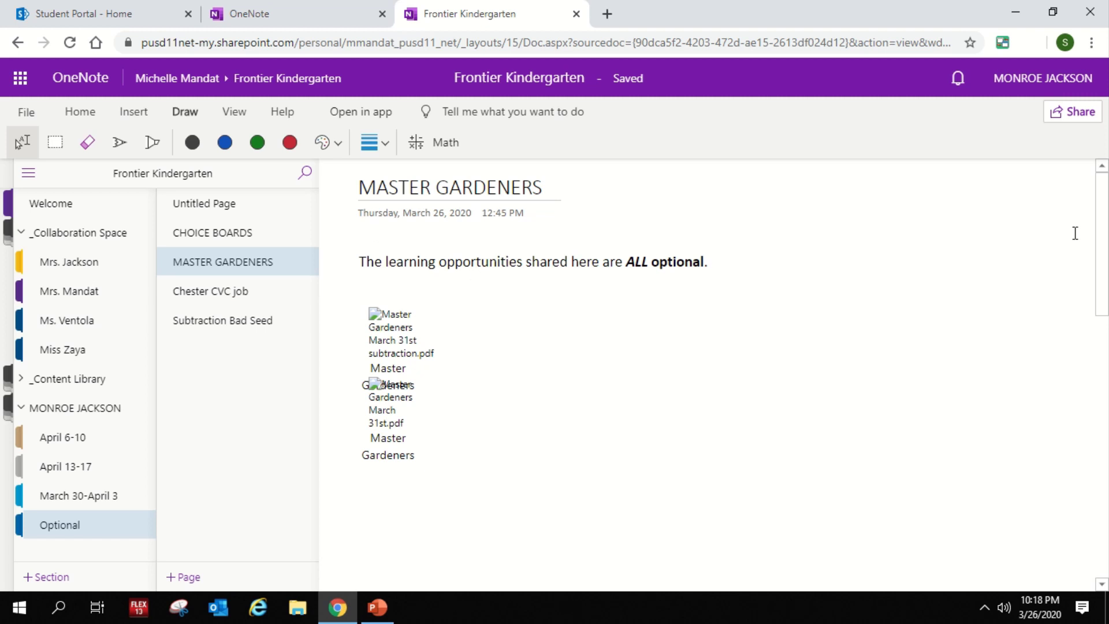
pyautogui.moveTo(1100, 242)
pyautogui.mouseDown()
pyautogui.moveTo(1090, 423)
pyautogui.moveTo(1091, 239)
pyautogui.mouseUp()
pyautogui.click(247, 303)
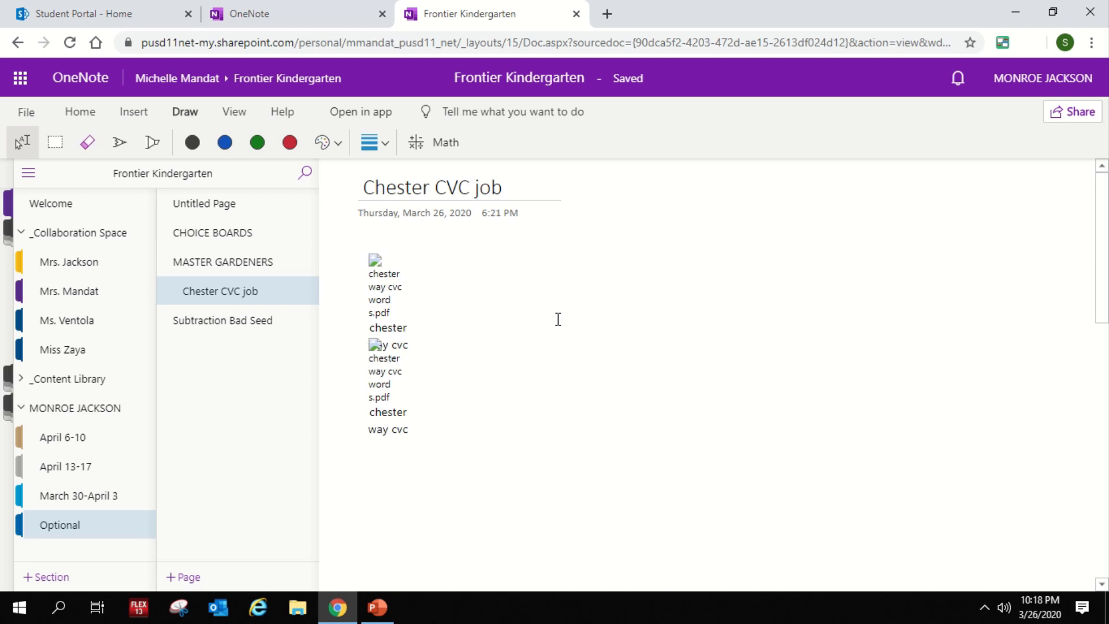
pyautogui.moveTo(1103, 253)
pyautogui.mouseDown()
pyautogui.moveTo(1101, 322)
pyautogui.moveTo(1095, 266)
pyautogui.mouseUp()
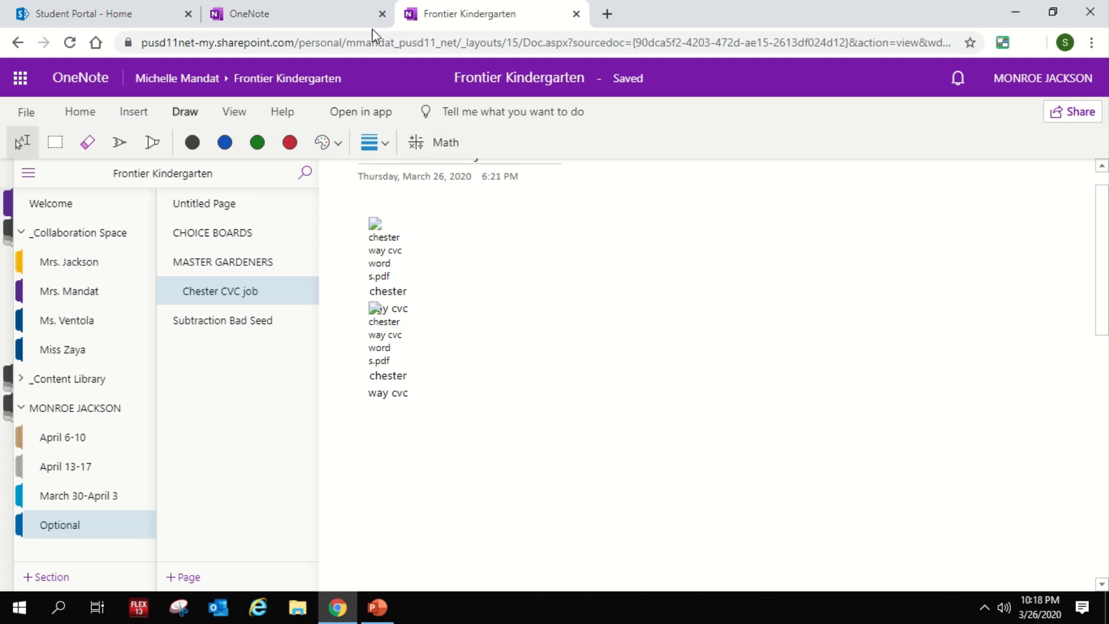
# Look through THE BAD SEED subtraction worksheet on the Subtraction Bad Seed page, then return to the top
pyautogui.click(228, 339)
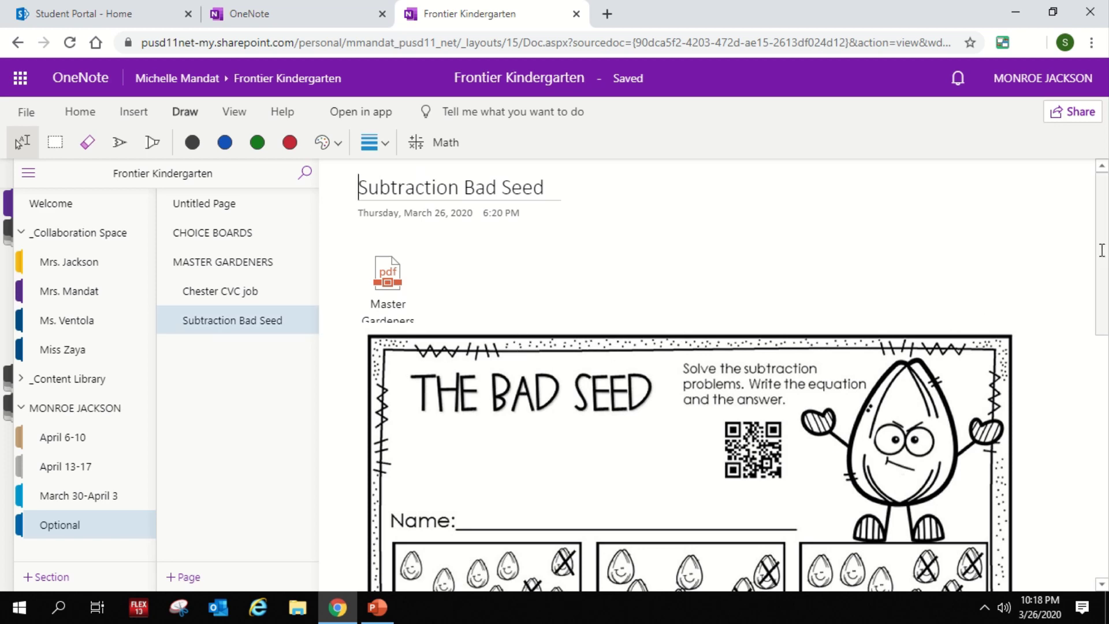
pyautogui.scroll(-1, 1101, 261)
pyautogui.scroll(-3, 1101, 261)
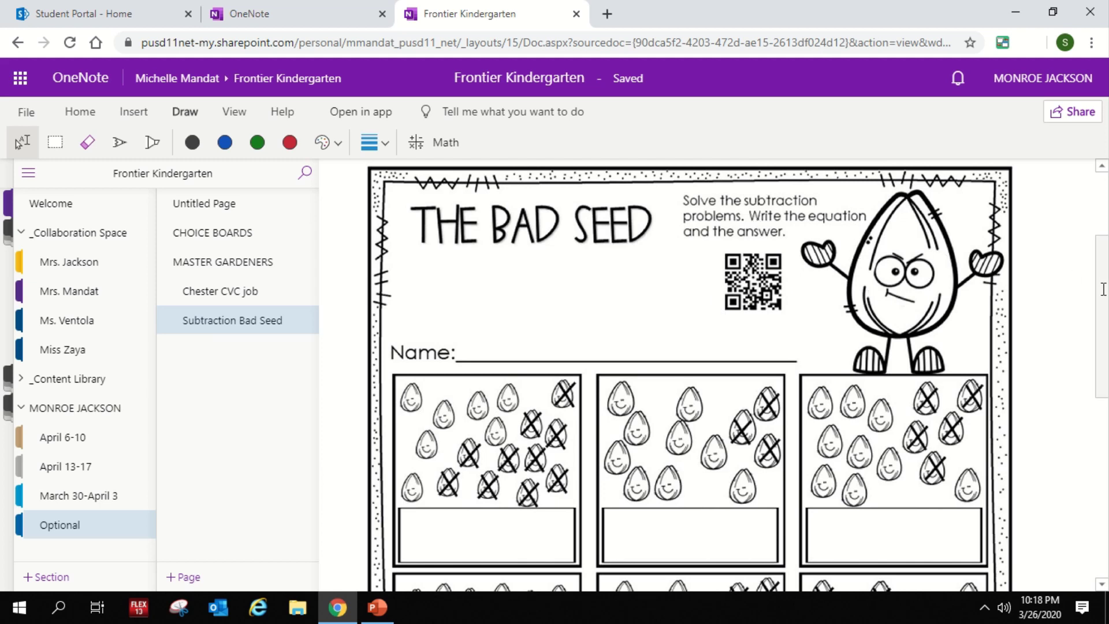
pyautogui.scroll(-3, 1102, 288)
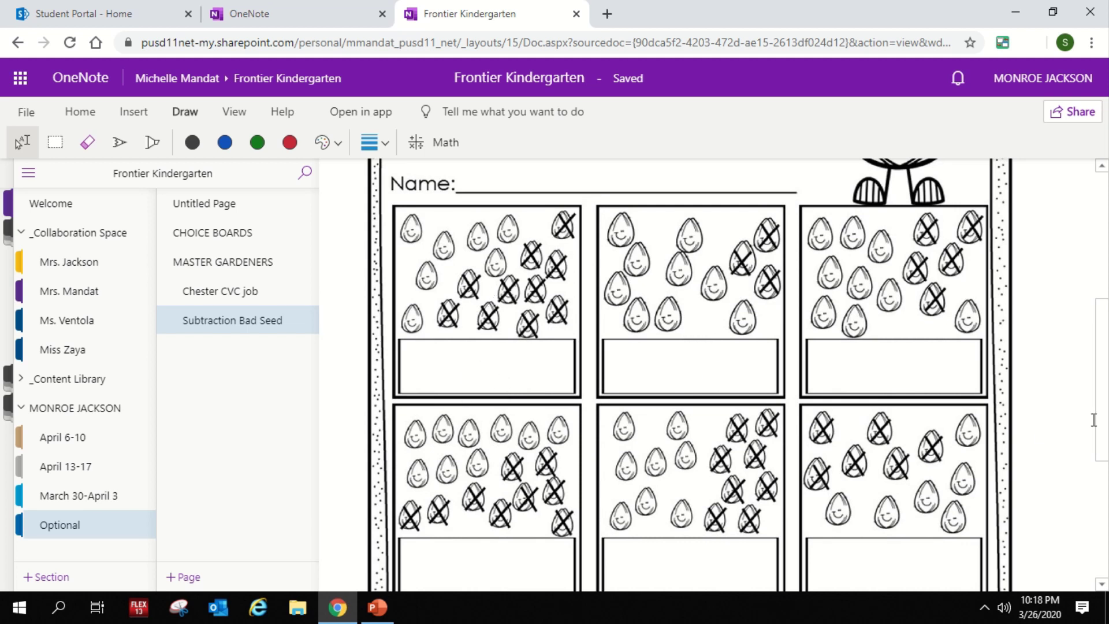
pyautogui.rightClick(1015, 416)
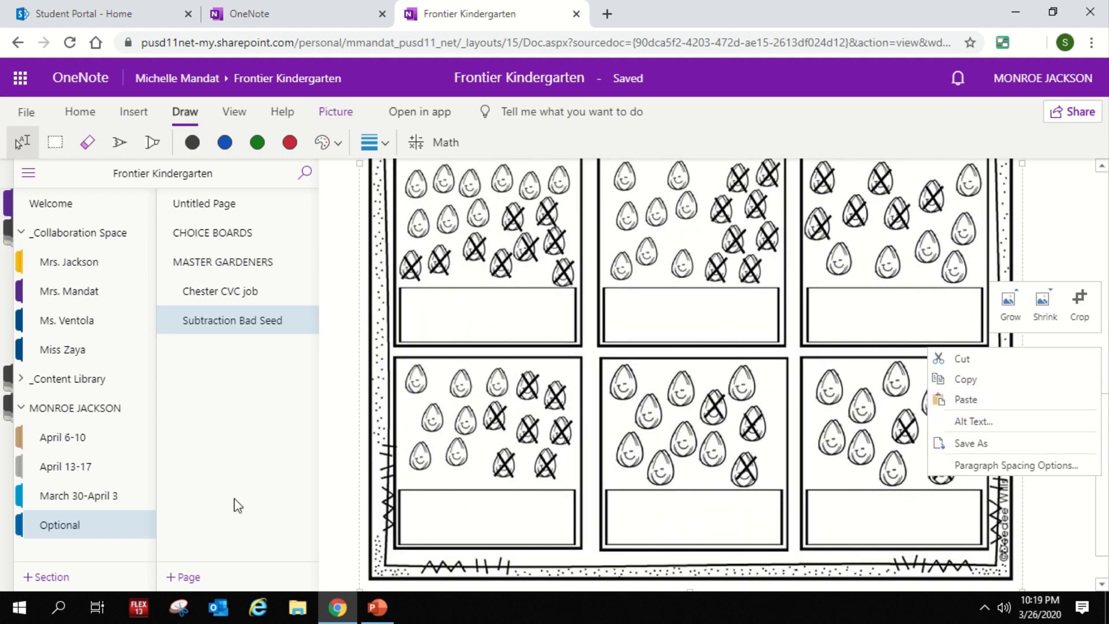
pyautogui.click(1081, 247)
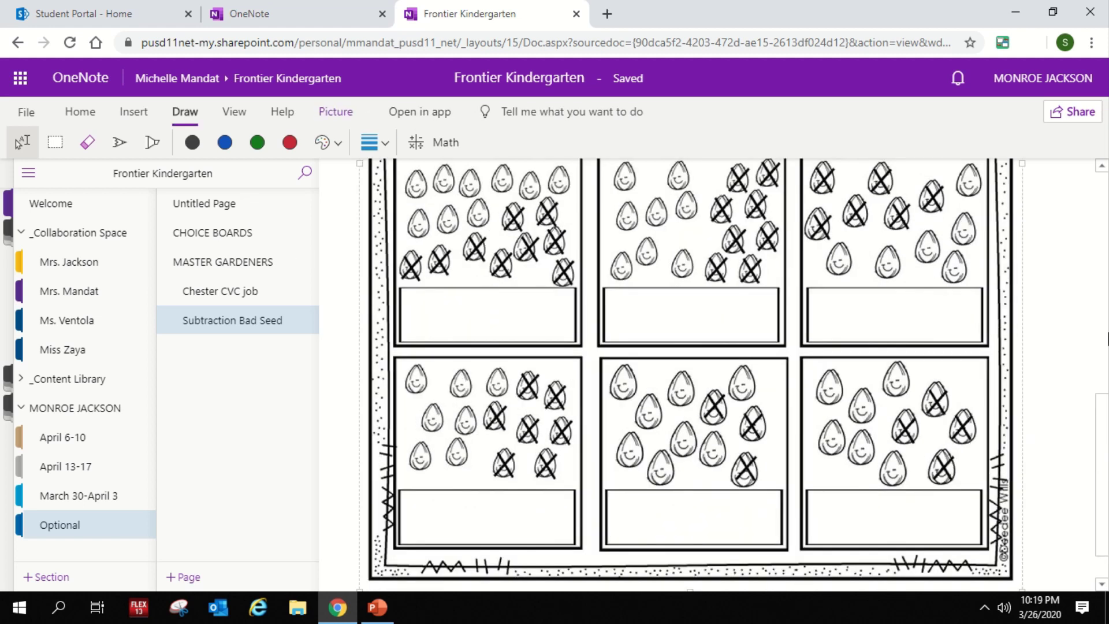
pyautogui.scroll(3, 1102, 353)
pyautogui.moveTo(1102, 353); pyautogui.dragTo(1088, 211)
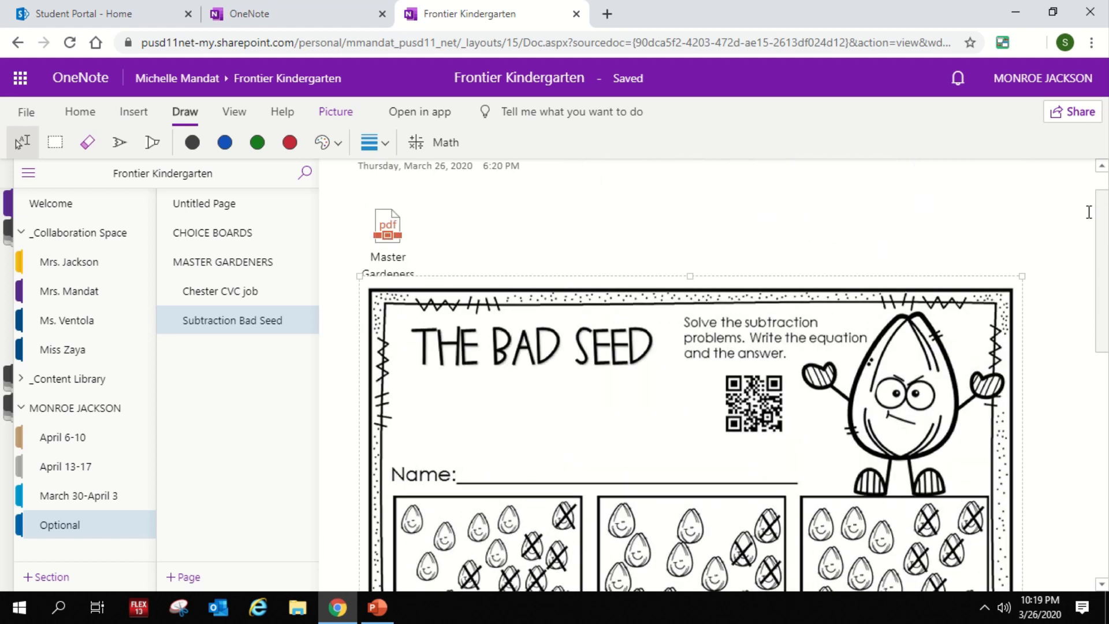